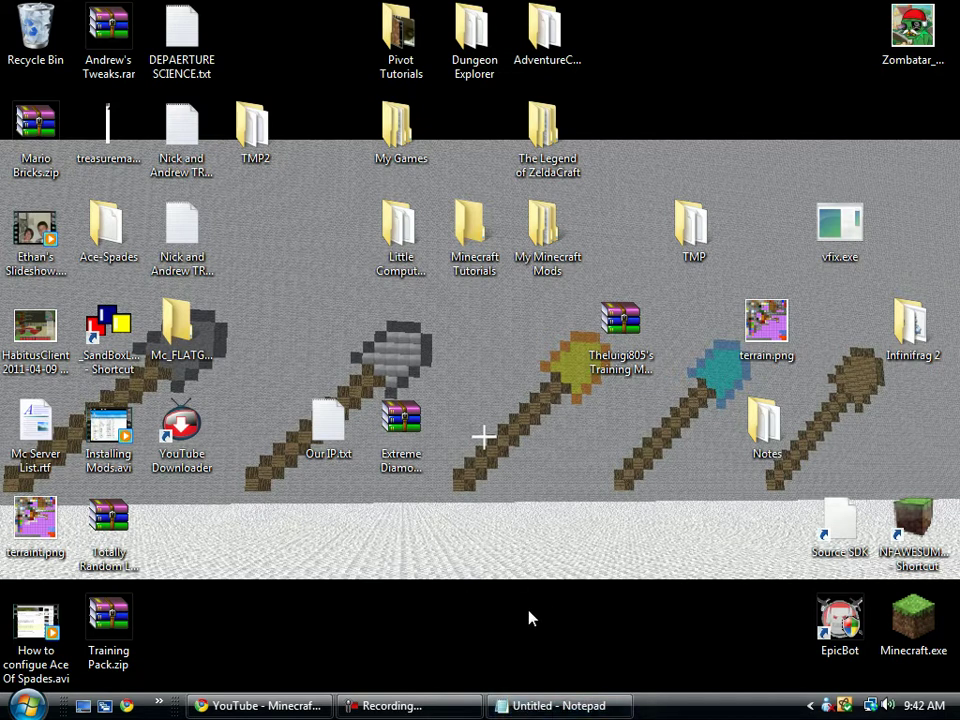
Bring up the Notepad note and examine the parts of the .minecraft folder path written in it
click(536, 700)
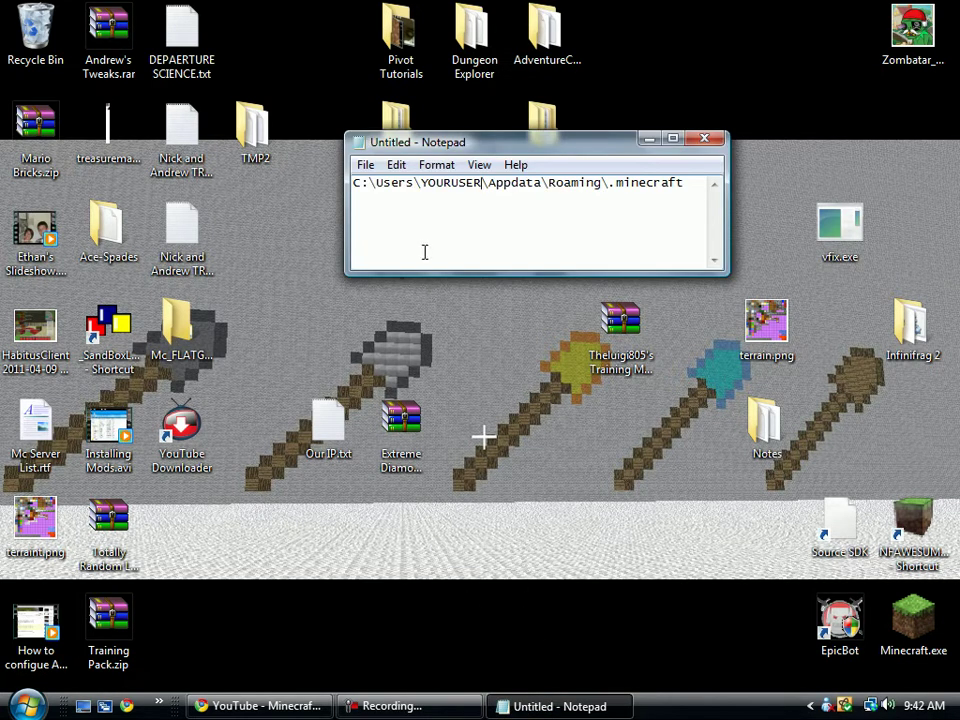
drag(355, 183, 677, 186)
click(684, 184)
drag(535, 183, 353, 185)
drag(481, 188, 477, 206)
drag(614, 183, 670, 185)
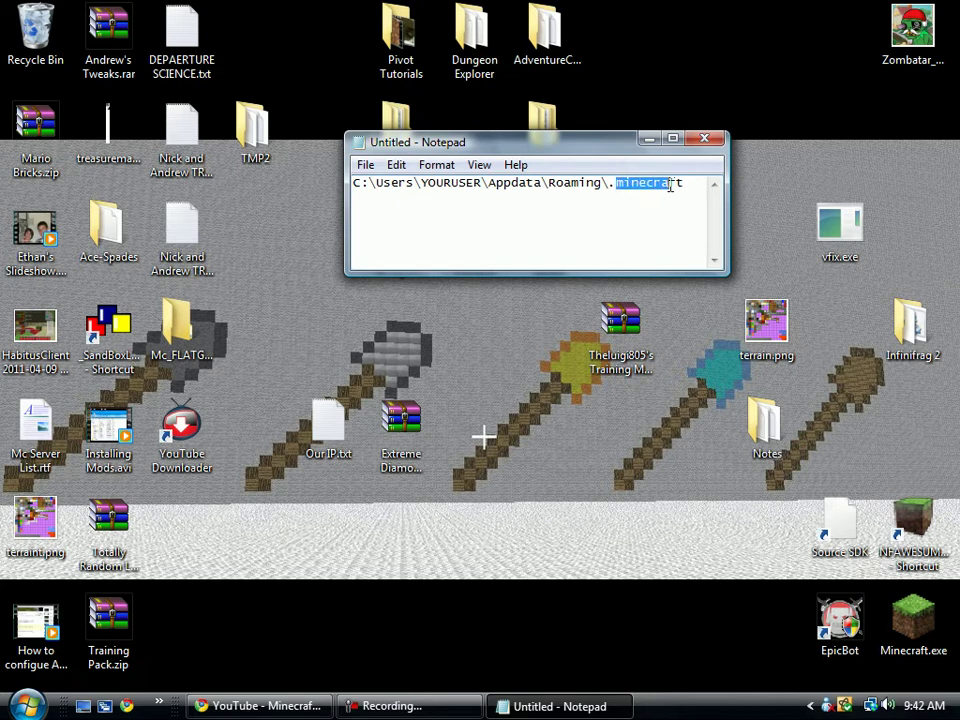
click(684, 186)
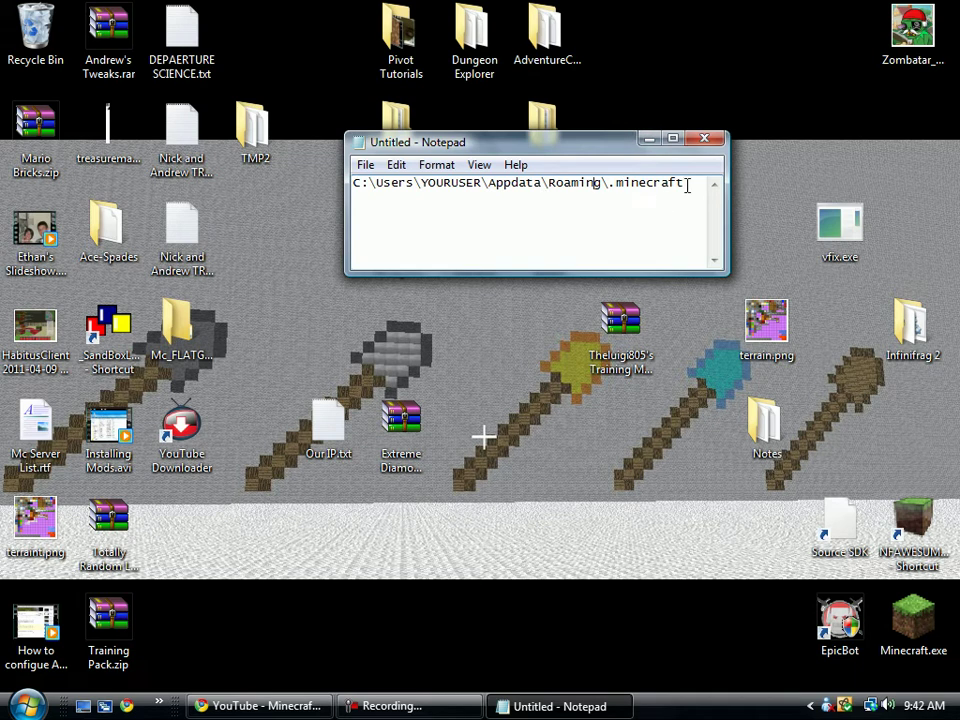
drag(687, 186, 353, 186)
click(462, 190)
Search the Start menu for "run", open the Run dialog and close it without running anything
click(17, 697)
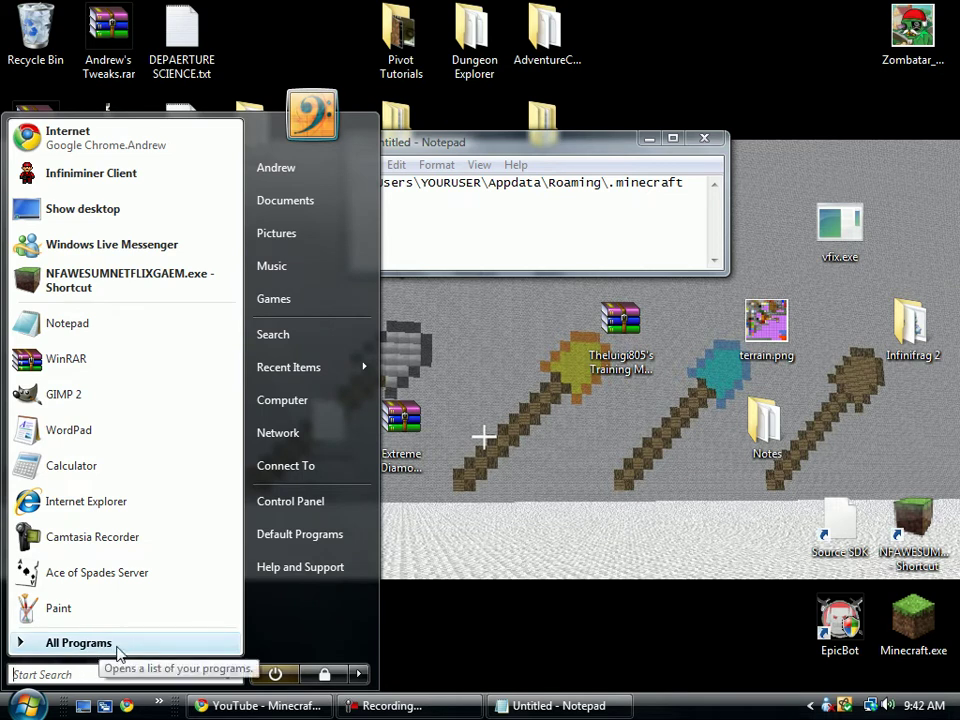
text(run)
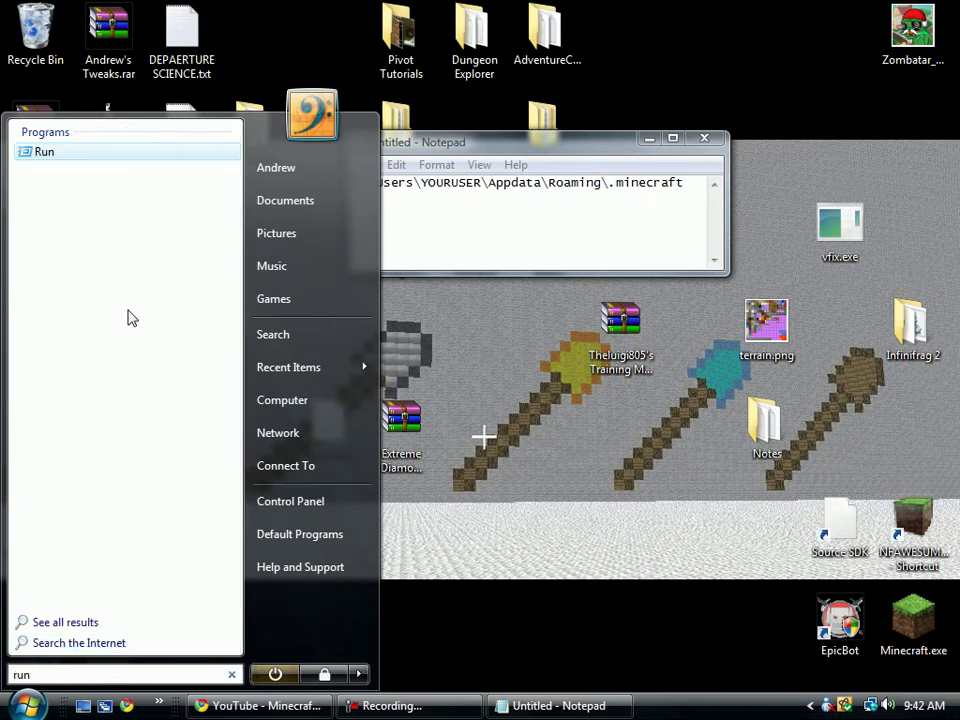
click(48, 153)
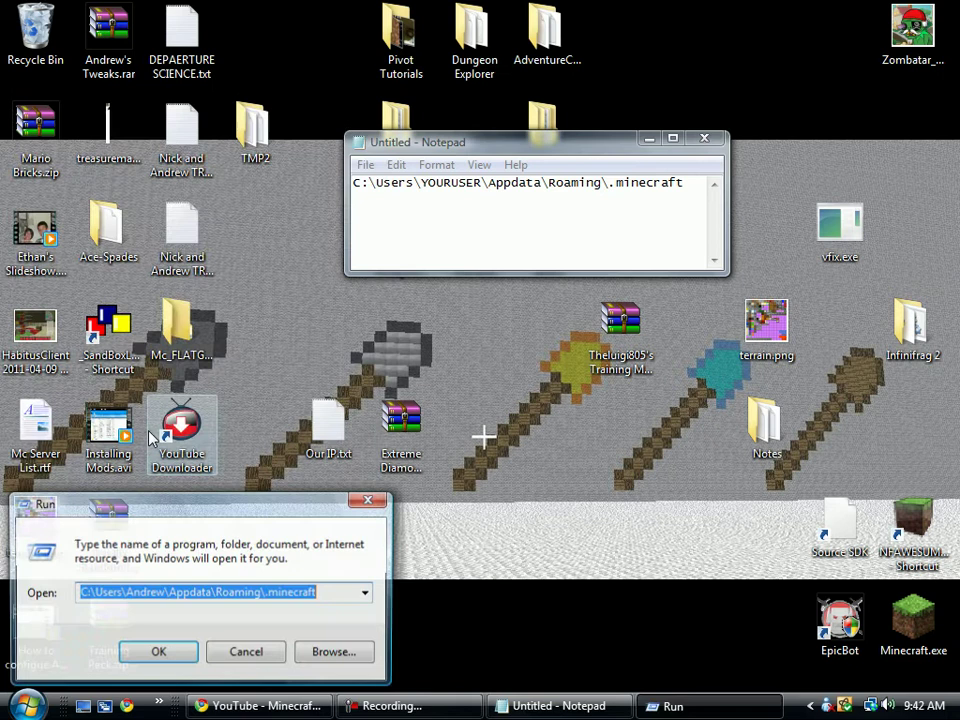
click(368, 499)
Reopen the Run dialog, move it higher on the desktop and dismiss it
click(27, 705)
click(27, 705)
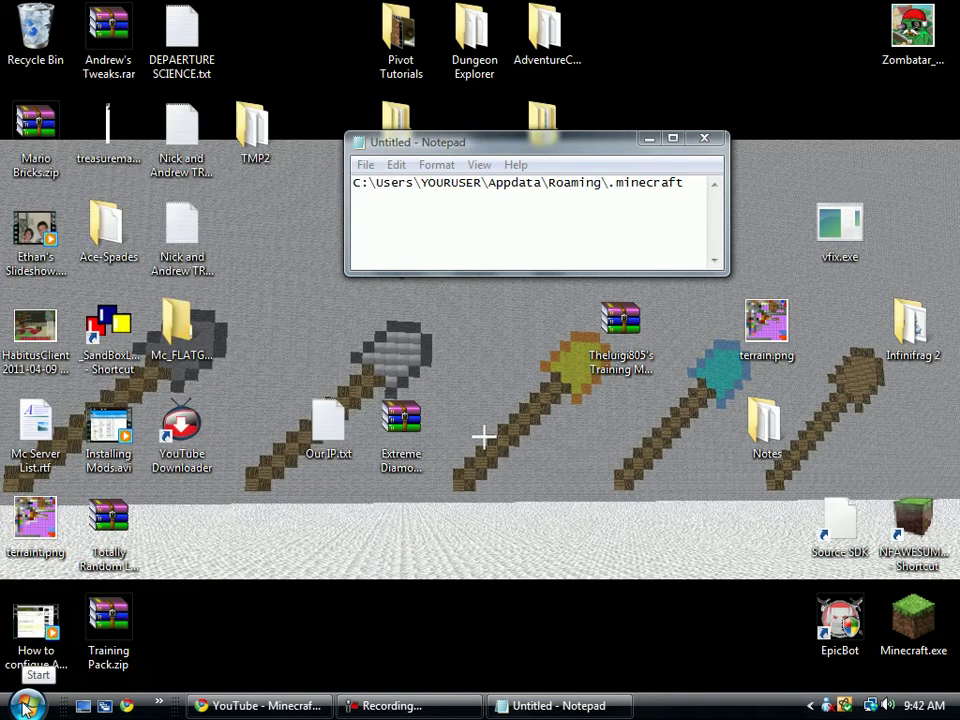
click(27, 705)
key(super+r)
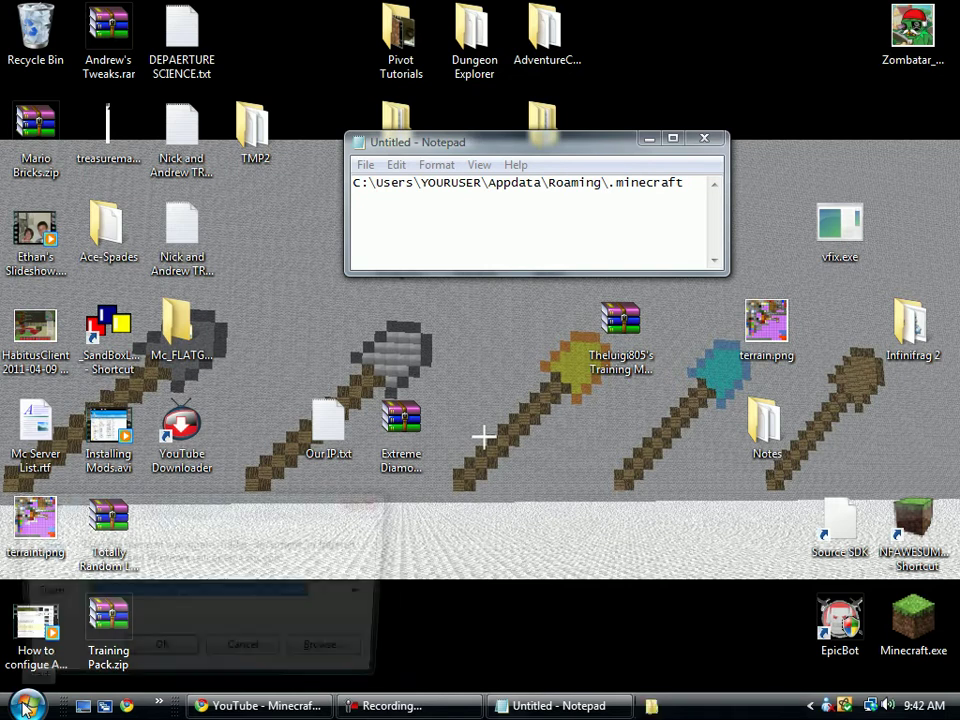
drag(218, 510, 305, 457)
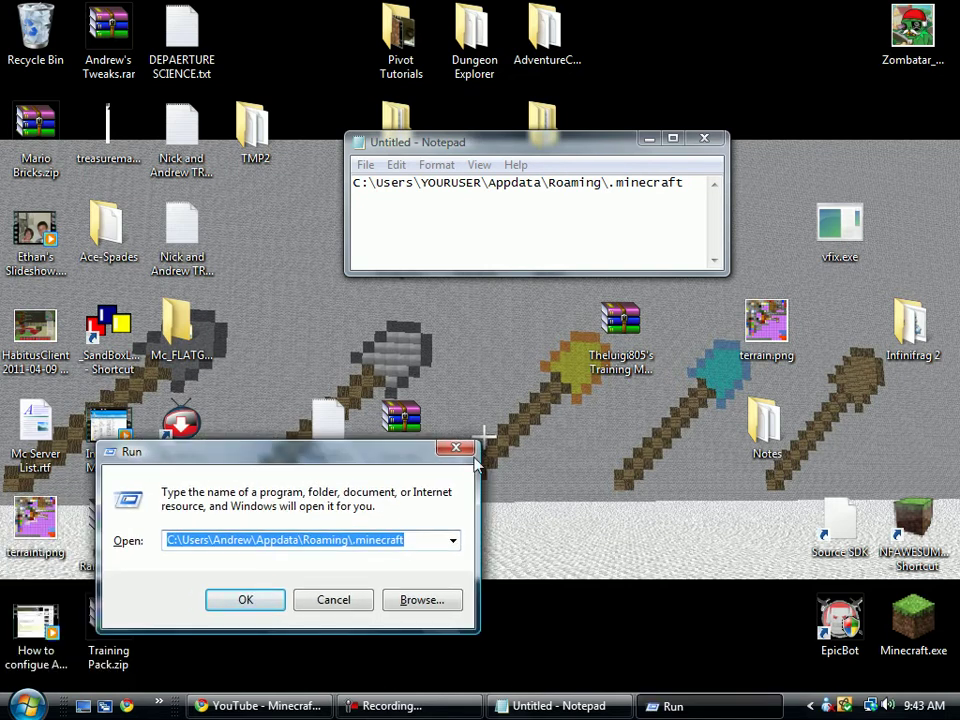
click(464, 449)
Browse from Computer to Partition_1 (C:), the Users folder and the current user's own folder
click(27, 705)
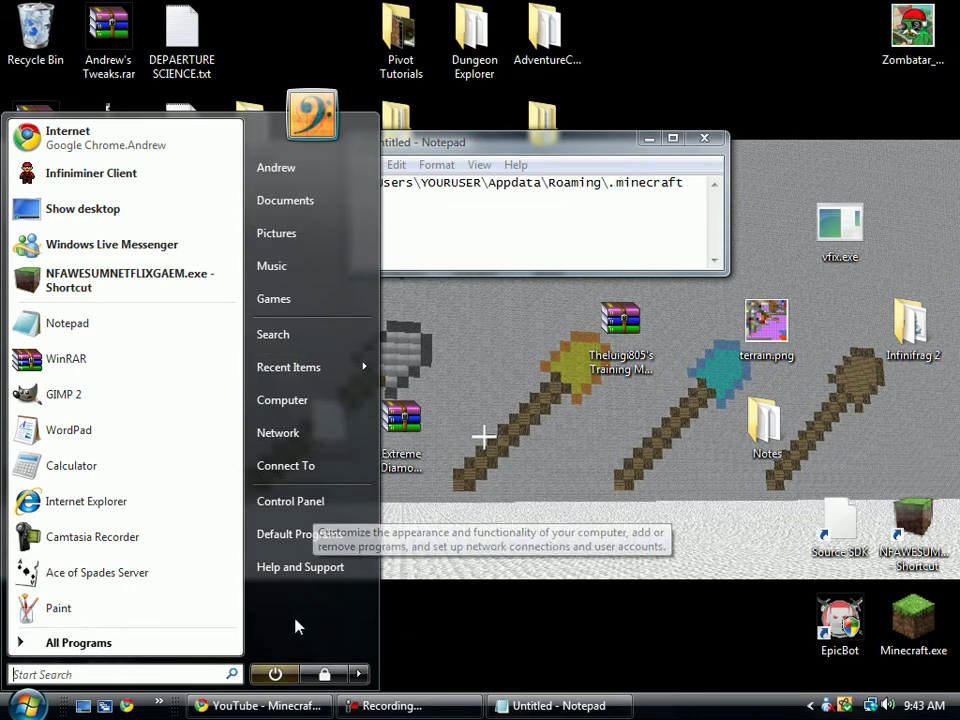
click(287, 405)
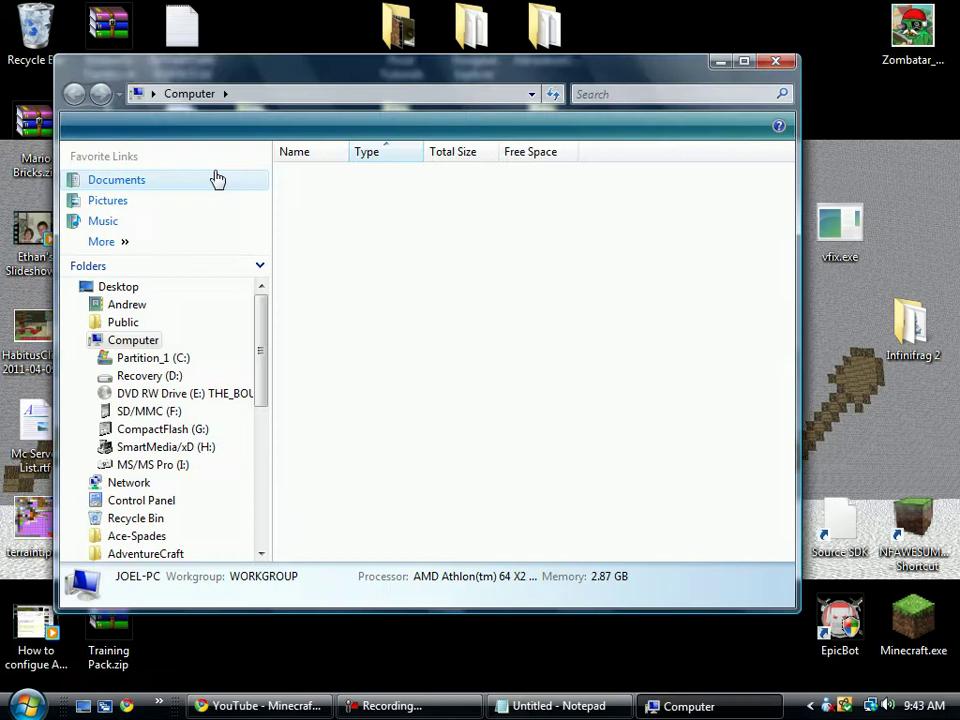
double_click(355, 212)
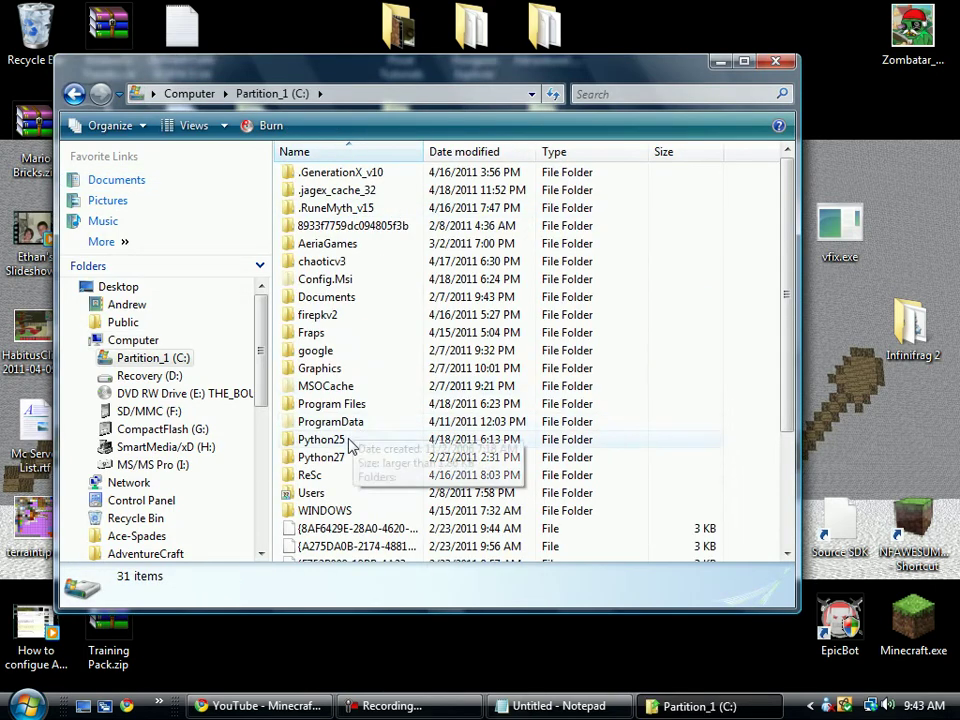
double_click(313, 493)
double_click(374, 174)
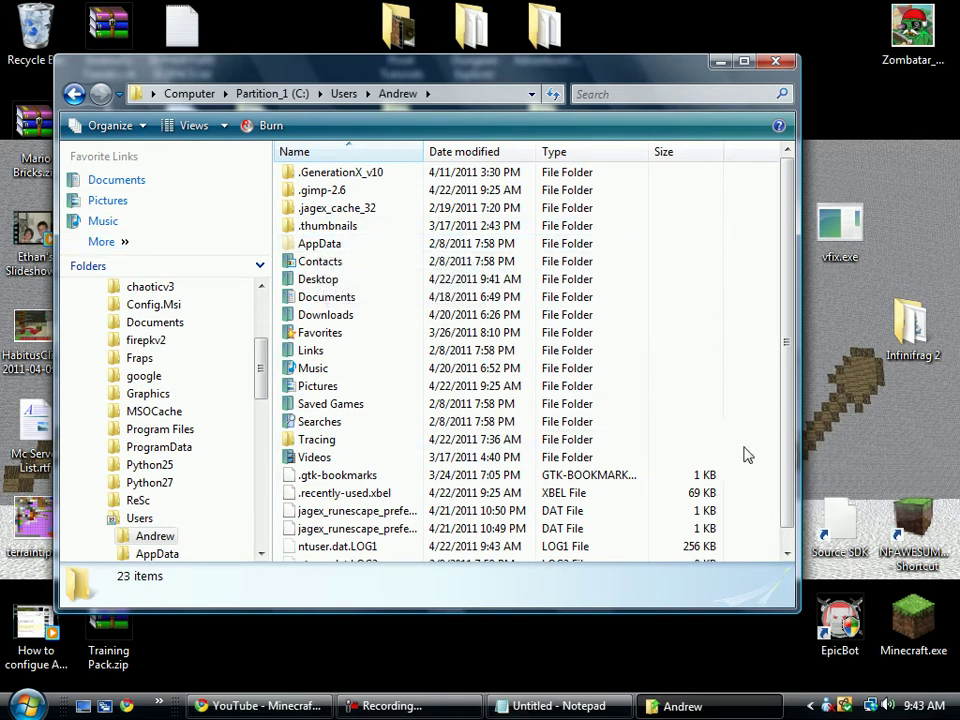
Examine the user folder's general, security, customization and sharing properties, and close the properties dialog
right_click(752, 377)
click(612, 628)
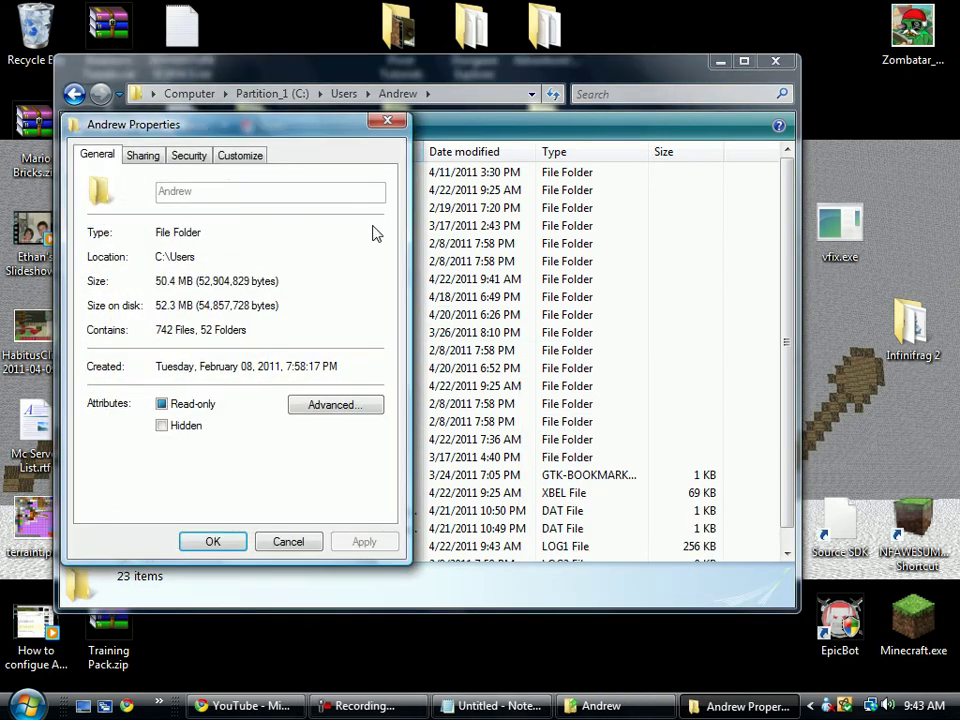
click(181, 157)
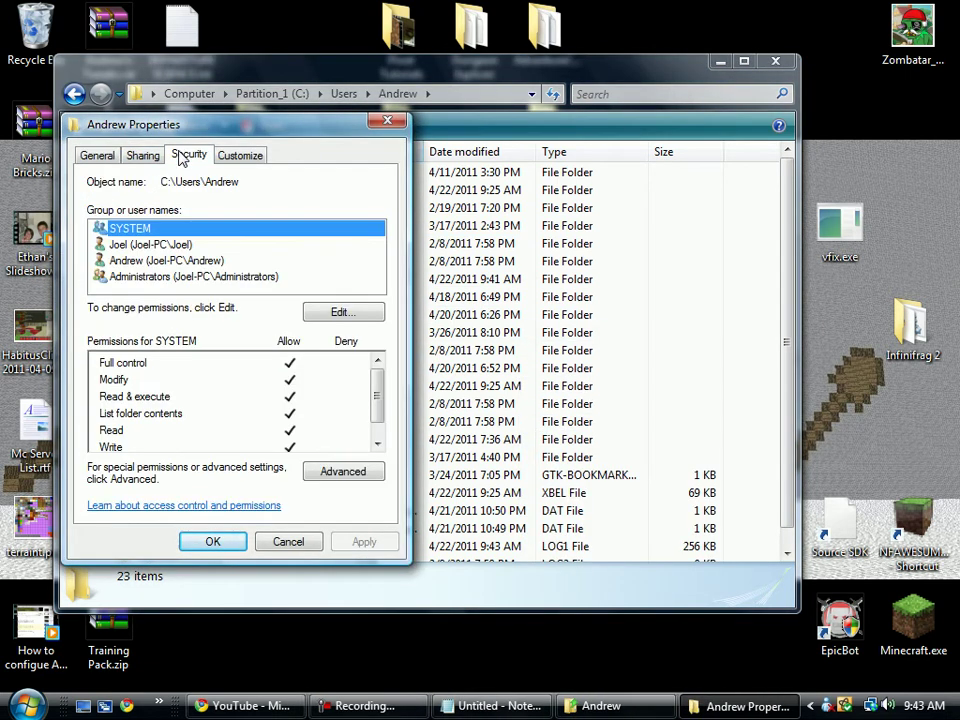
click(137, 158)
click(232, 157)
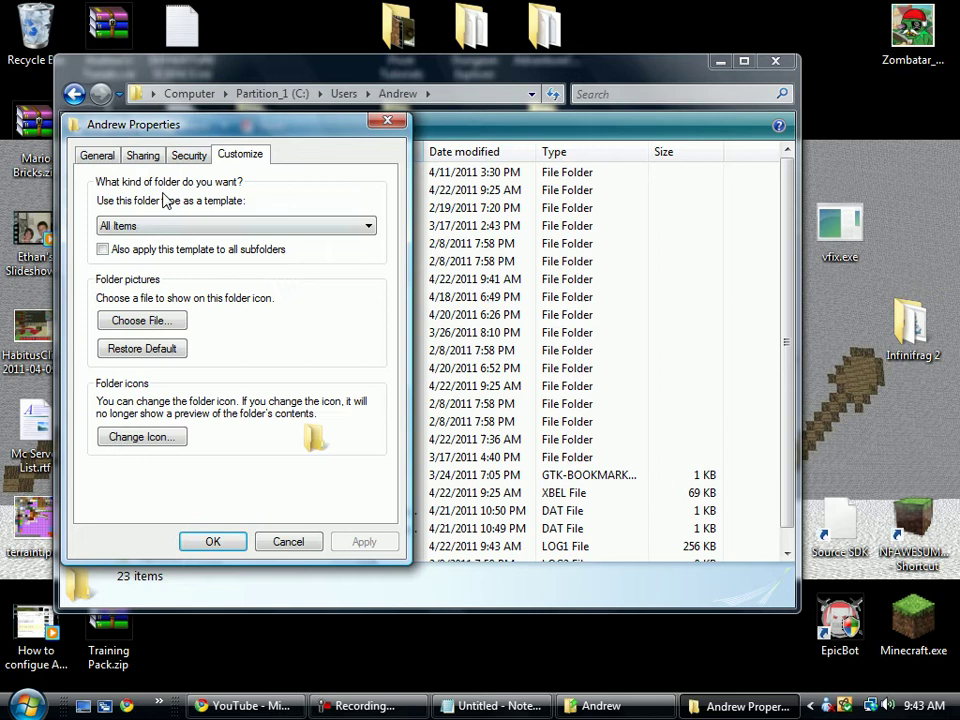
click(142, 157)
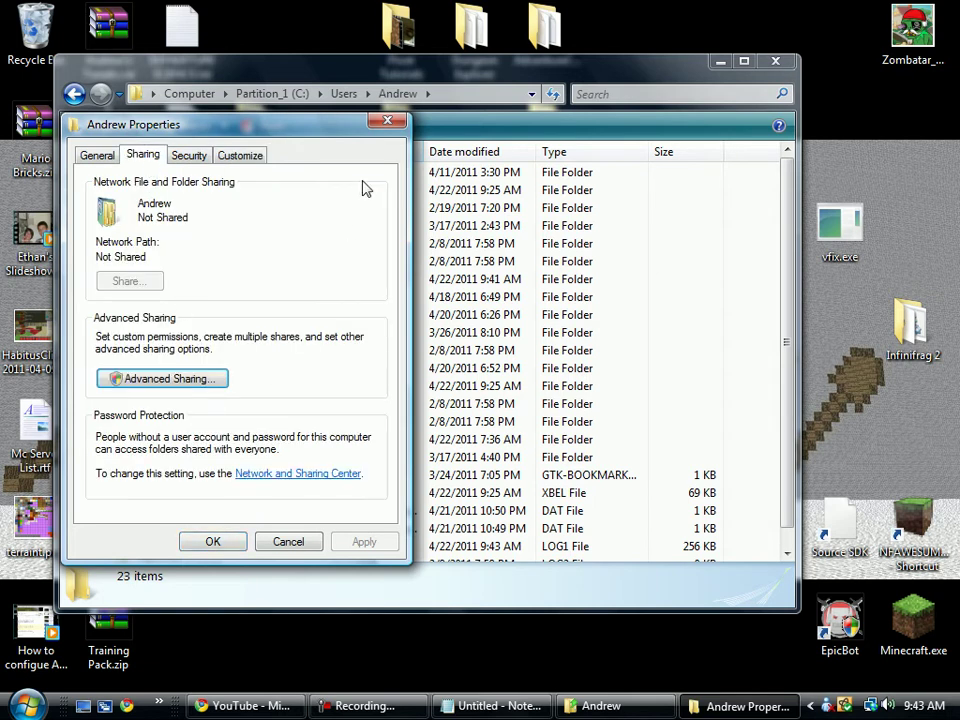
click(386, 121)
Check the hidden files and folders setting in Control Panel's Folder Options, and close both windows
click(28, 704)
click(300, 501)
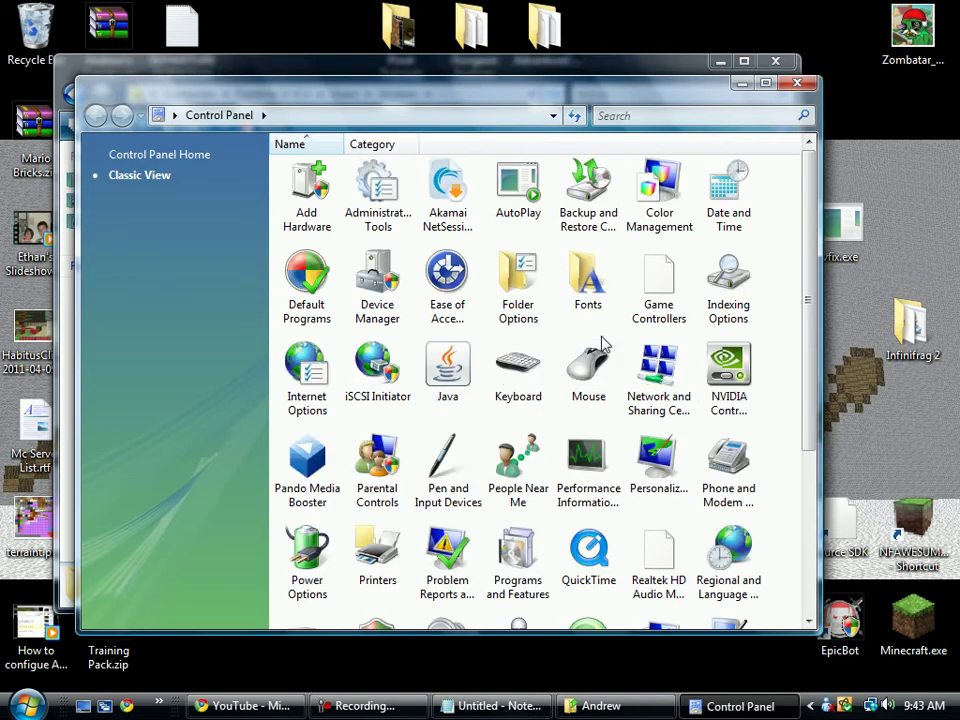
double_click(522, 286)
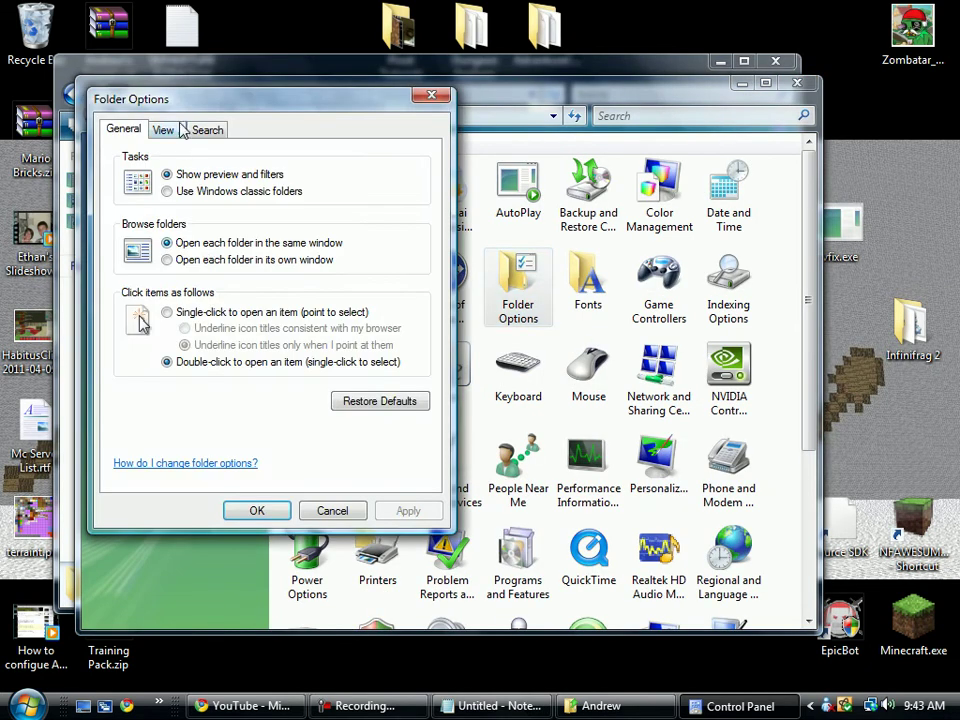
click(165, 130)
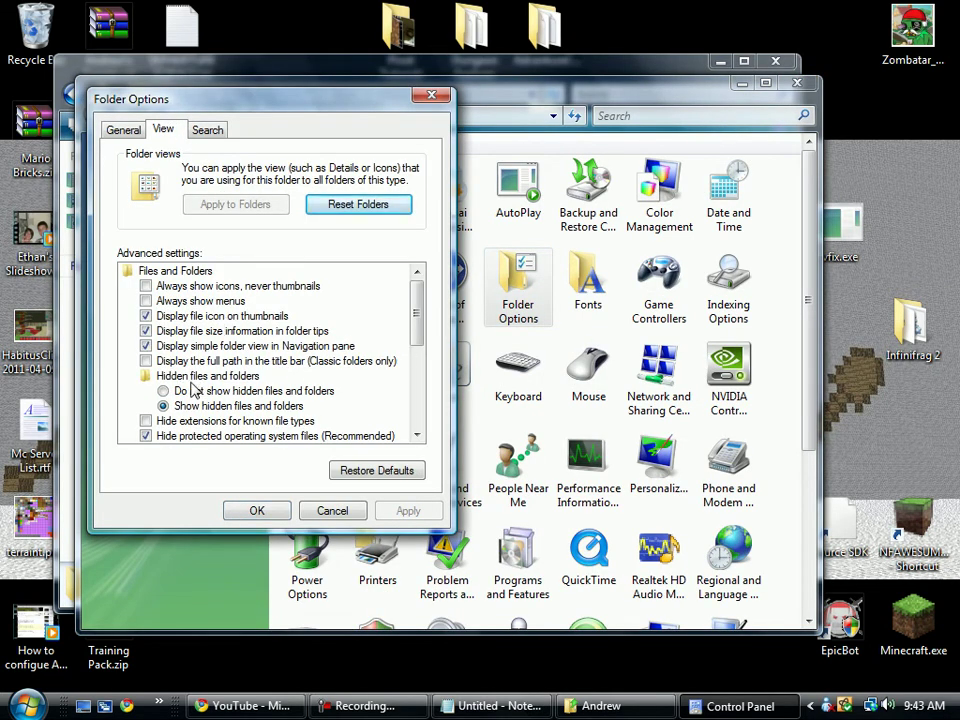
click(287, 511)
key(alt+F4)
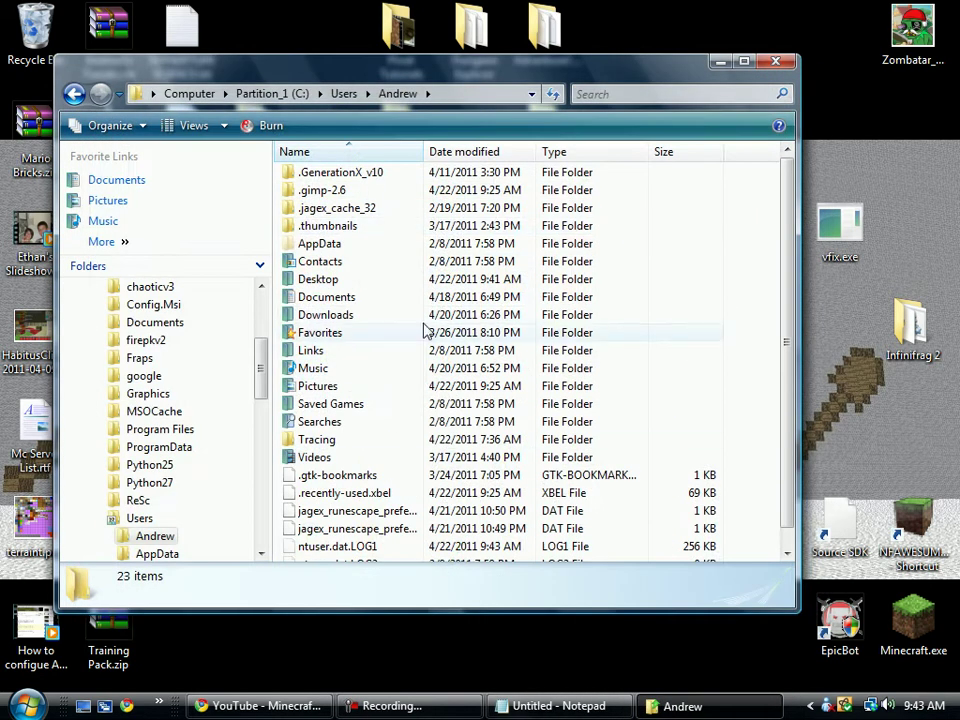
Open the .minecraft folder inside AppData\Roaming of the user folder, and close the window after viewing its contents
double_click(318, 246)
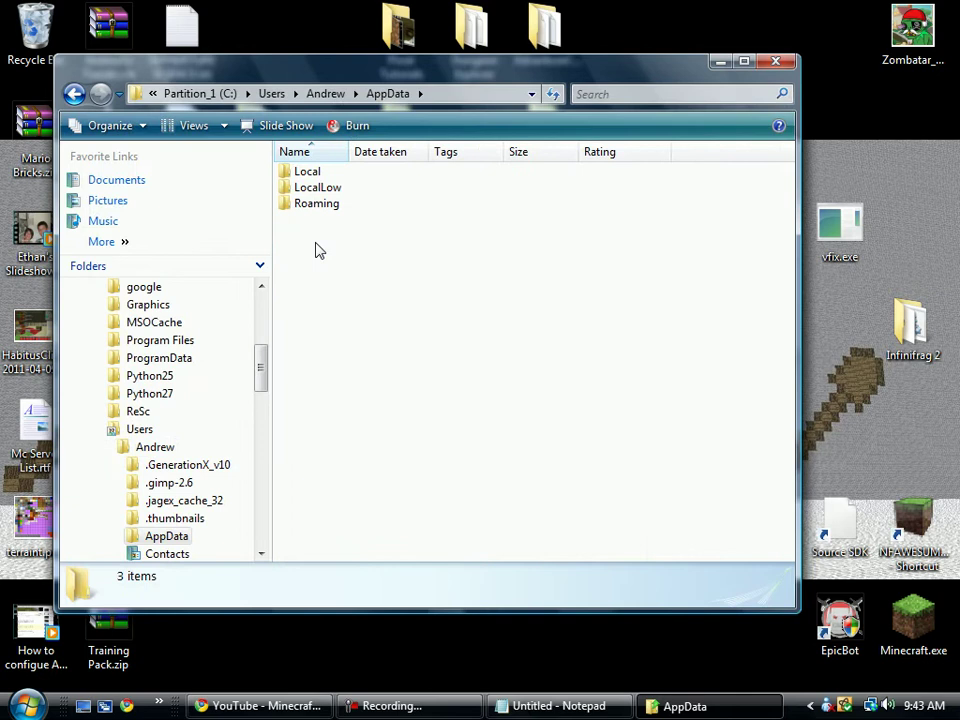
double_click(330, 205)
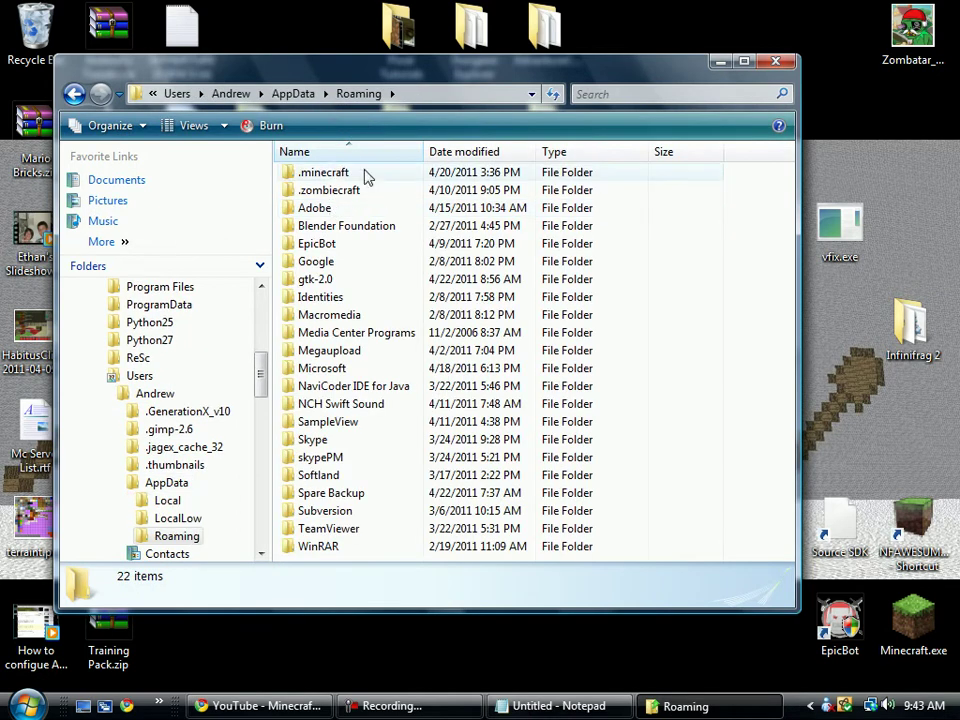
double_click(330, 174)
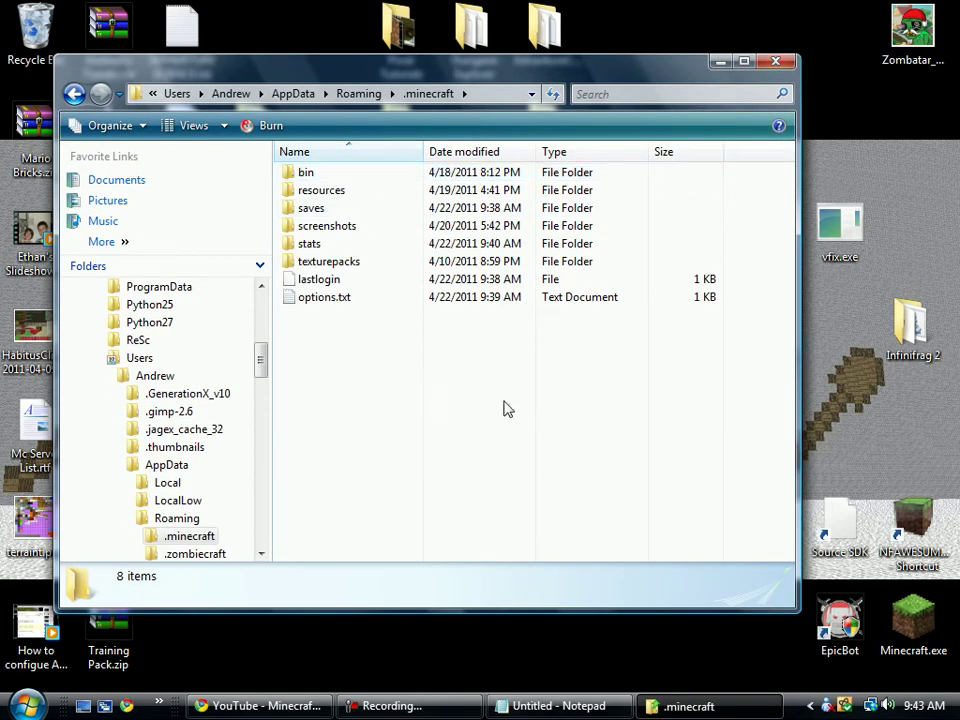
key(ctrl+a)
click(411, 366)
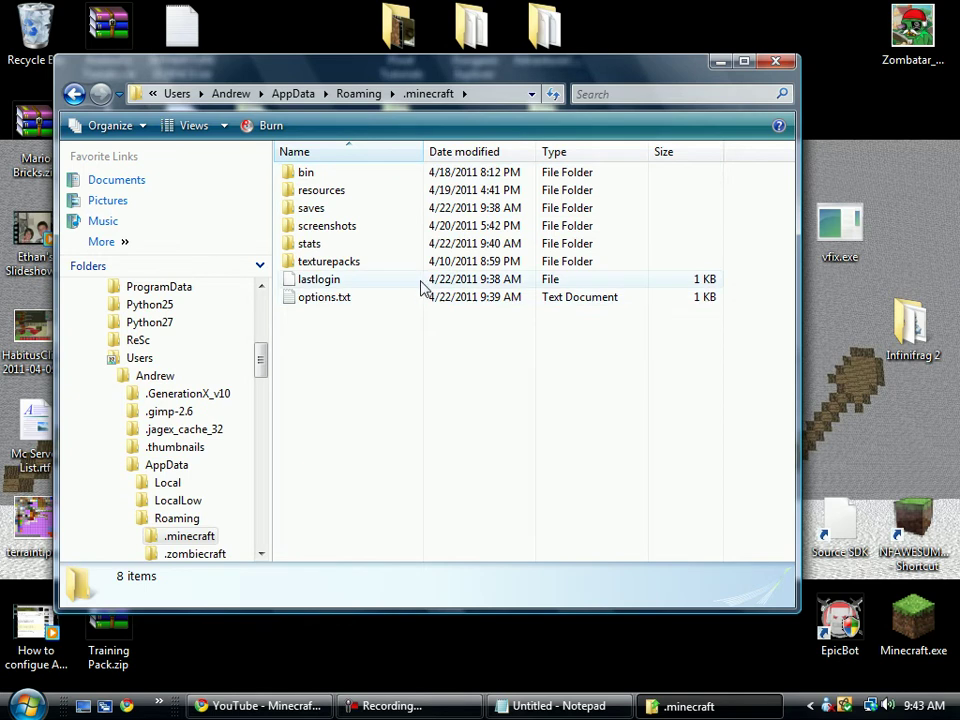
key(alt+F4)
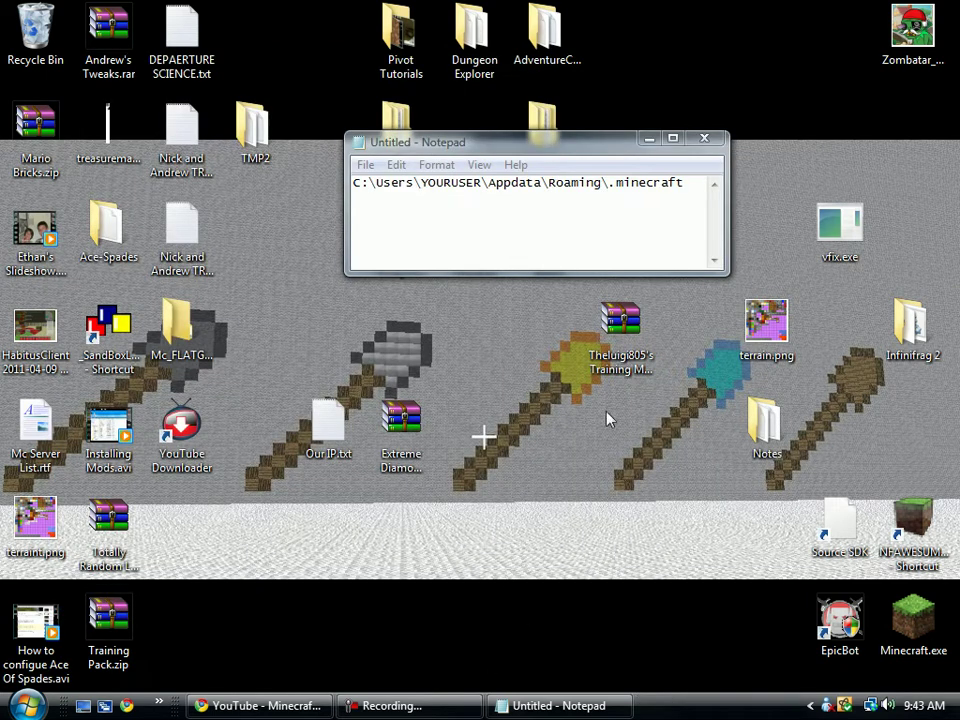
Replace the YOURUSER placeholder in the Notepad path with the account's user name
drag(571, 150, 462, 176)
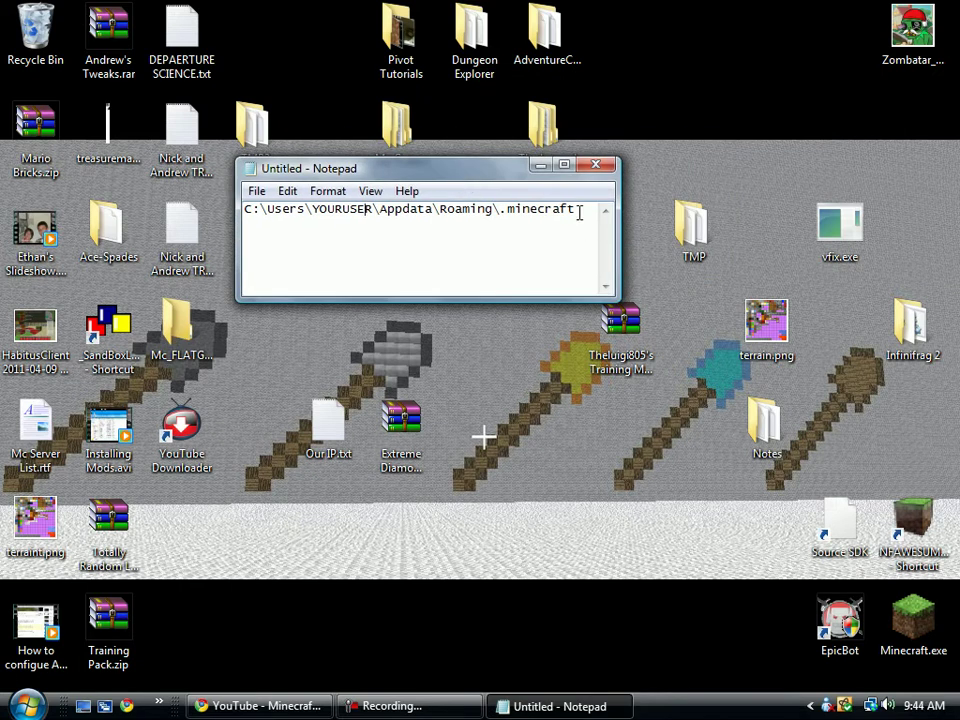
drag(579, 212, 243, 212)
click(329, 212)
drag(311, 208, 361, 220)
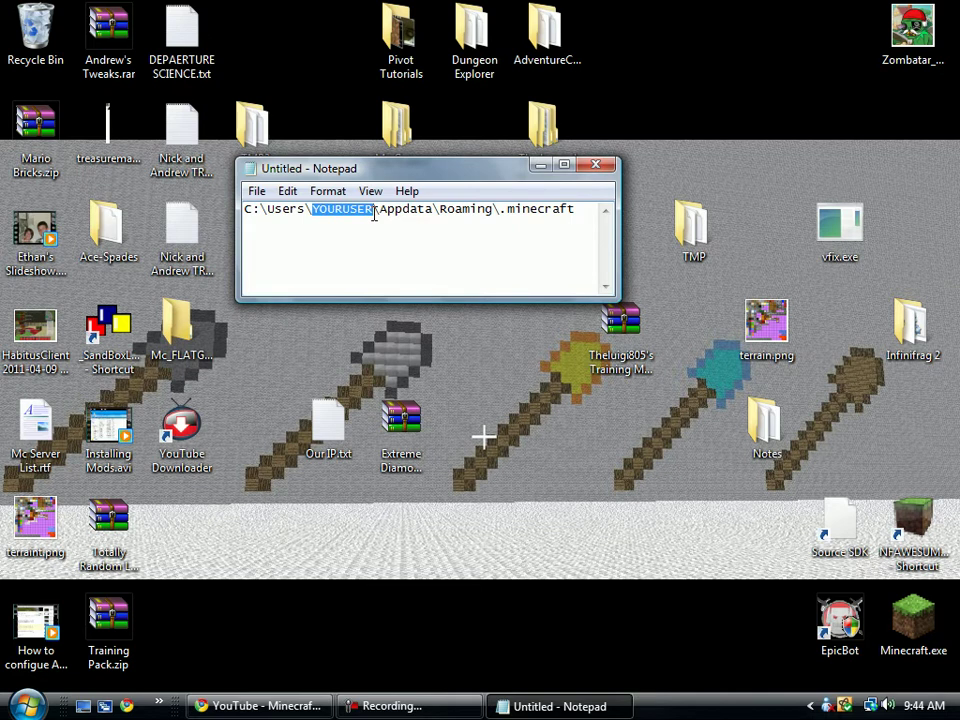
text(Andrew)
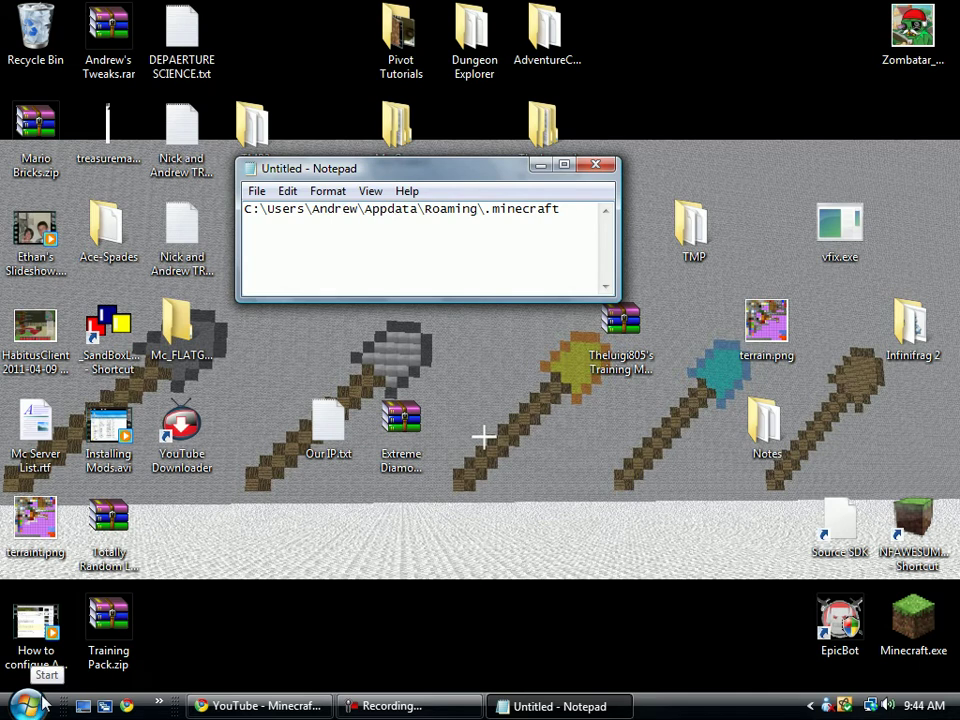
Check the account user name shown in the Start menu, and return to the Notepad note
click(236, 569)
key(super)
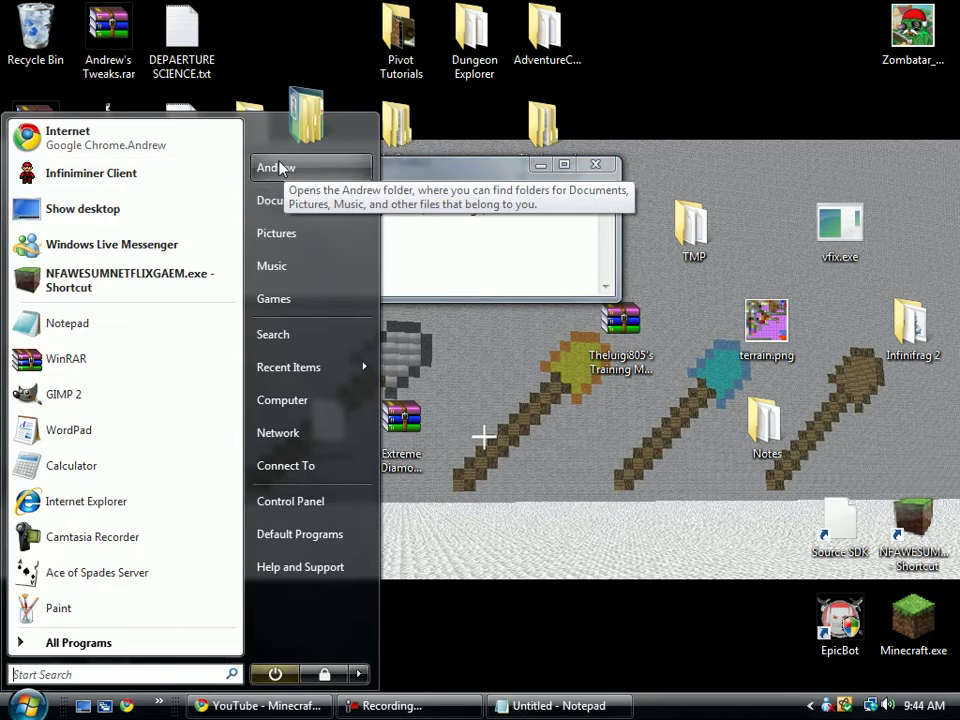
click(451, 240)
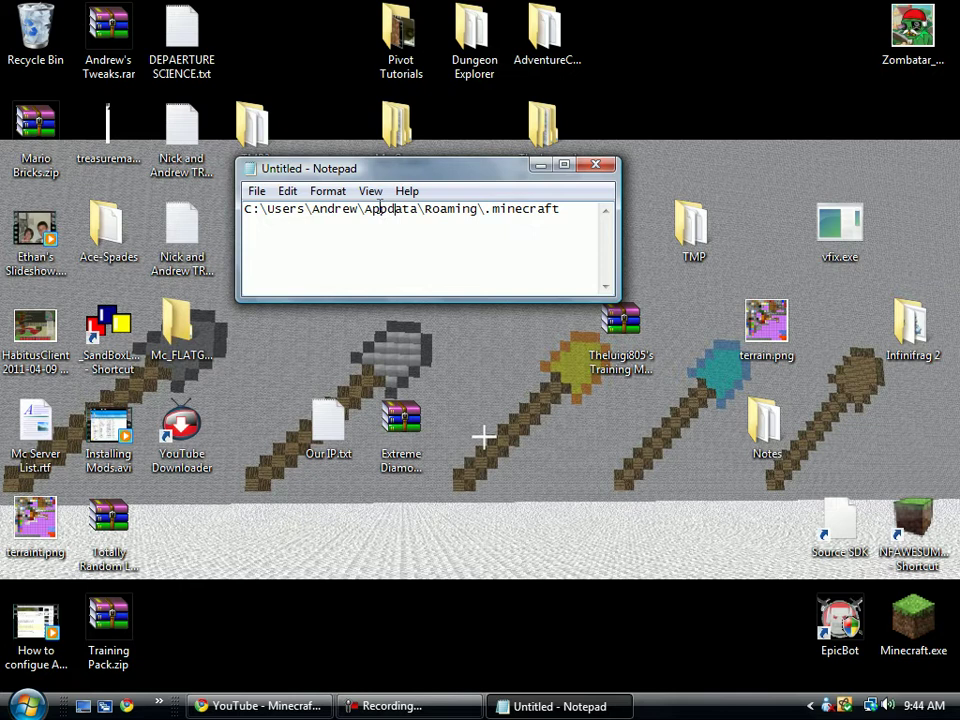
Copy the full .minecraft path from the Notepad note and open that folder through the Run dialog
drag(568, 210, 288, 214)
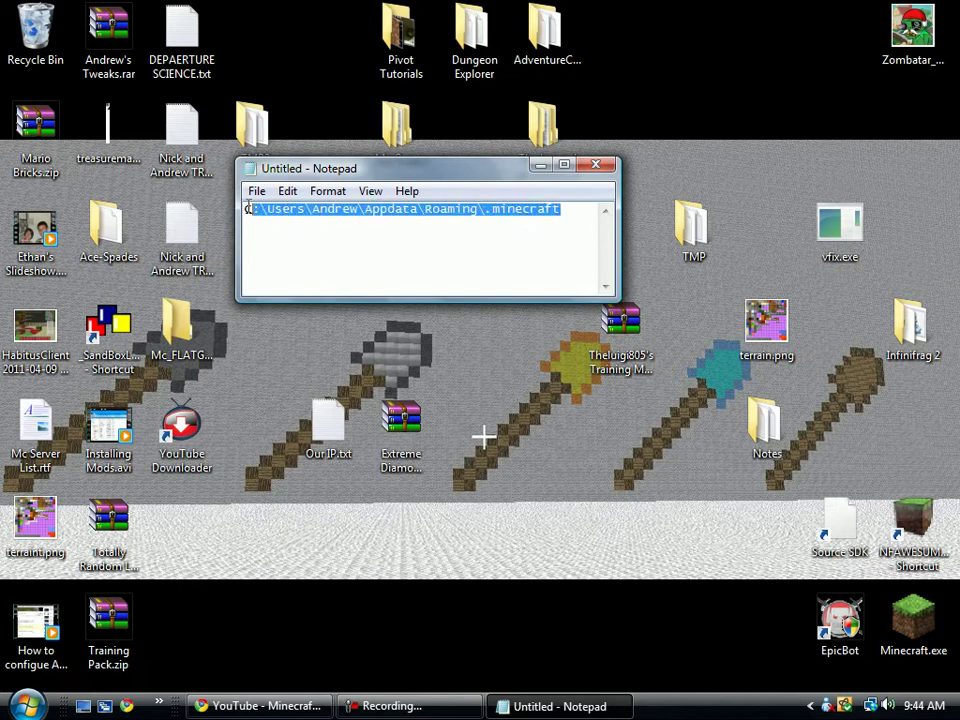
click(248, 213)
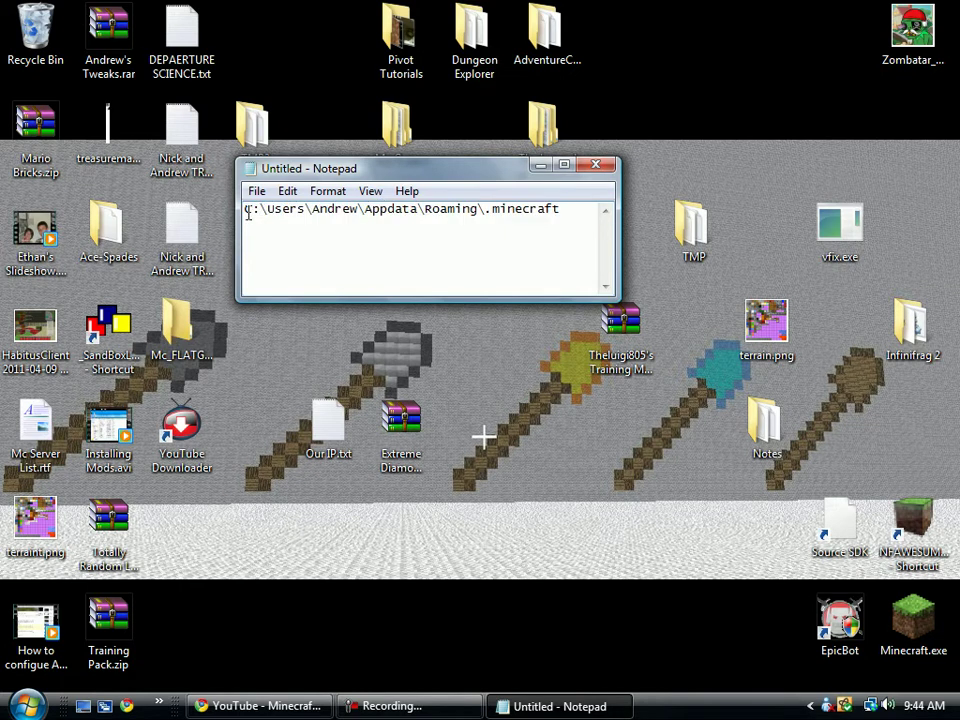
drag(571, 221, 255, 210)
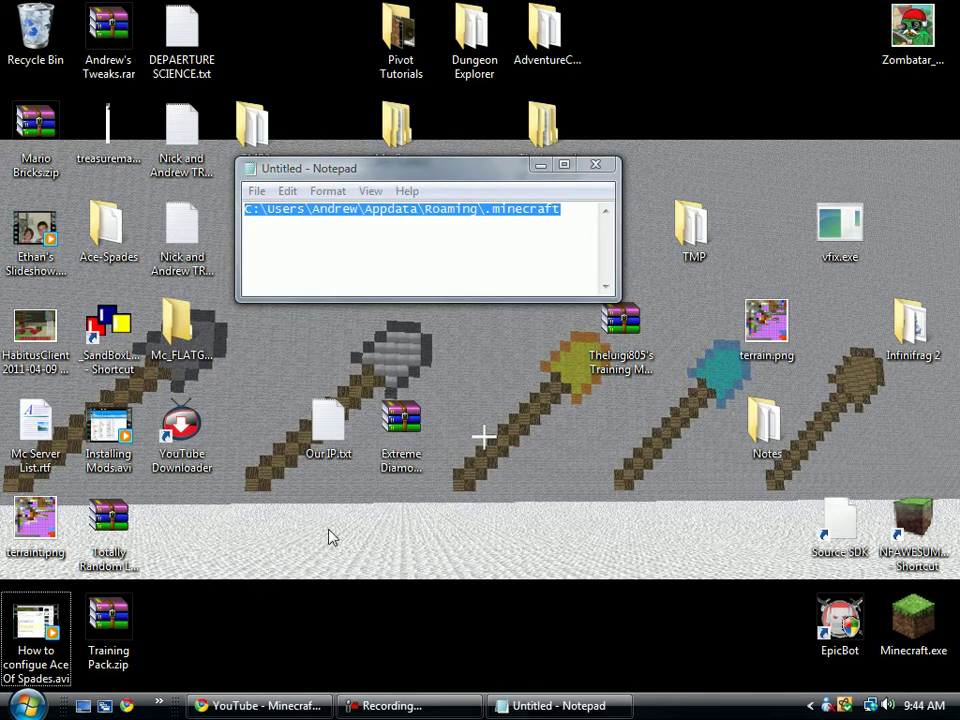
key(super+r)
text(C:\Users\Andrew\Appdata\Roaming\.minecraft)
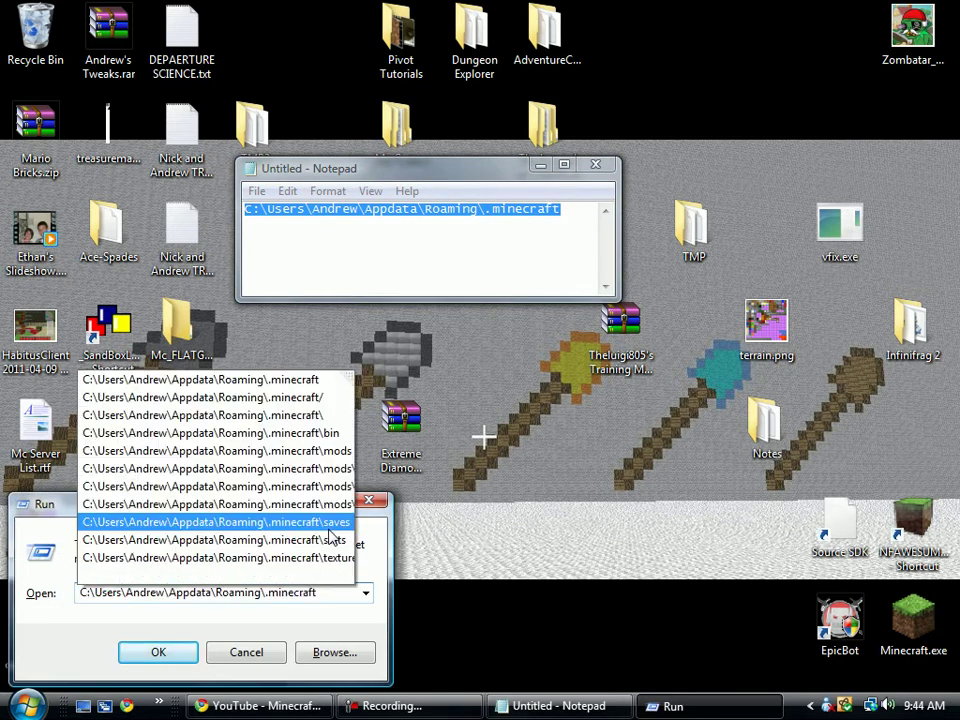
key(Return)
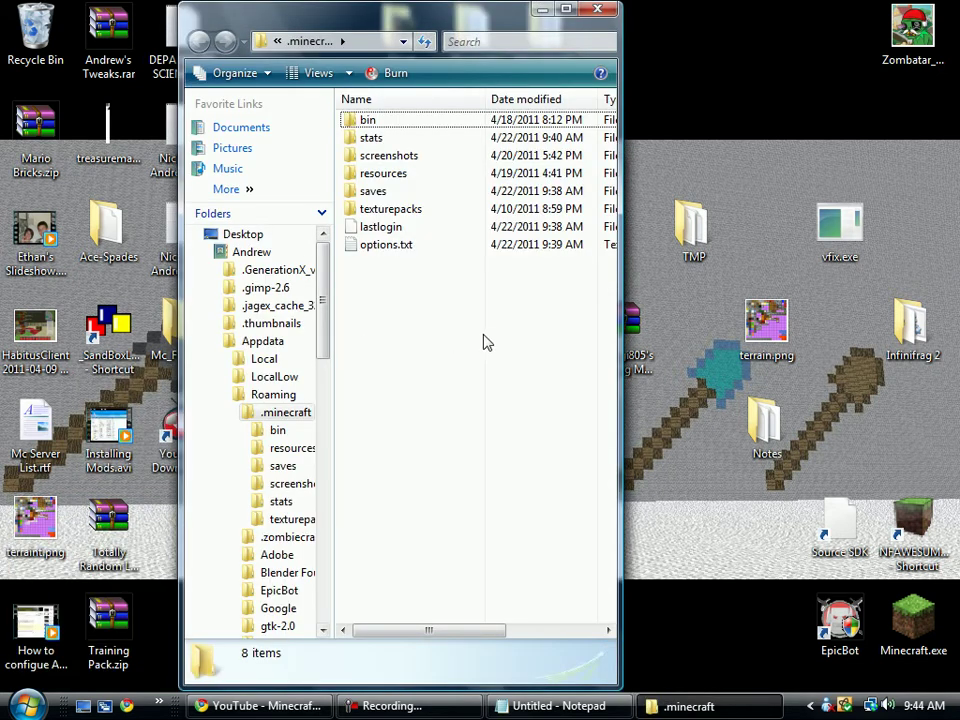
Close Notepad without saving the note, and maximize the .minecraft folder window
drag(310, 26, 296, 300)
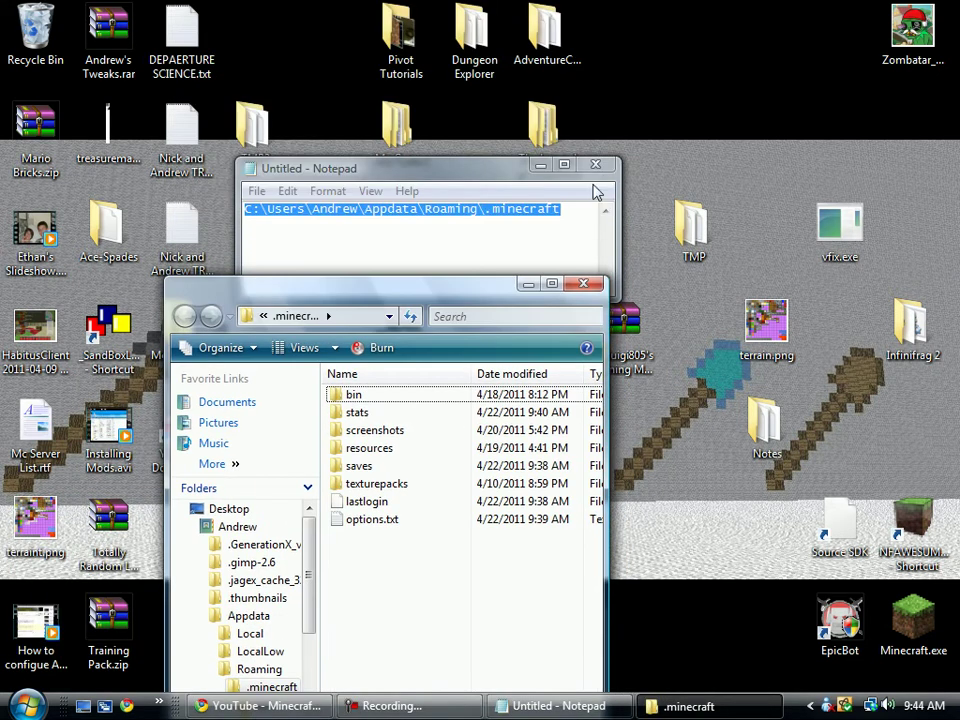
click(596, 165)
click(510, 360)
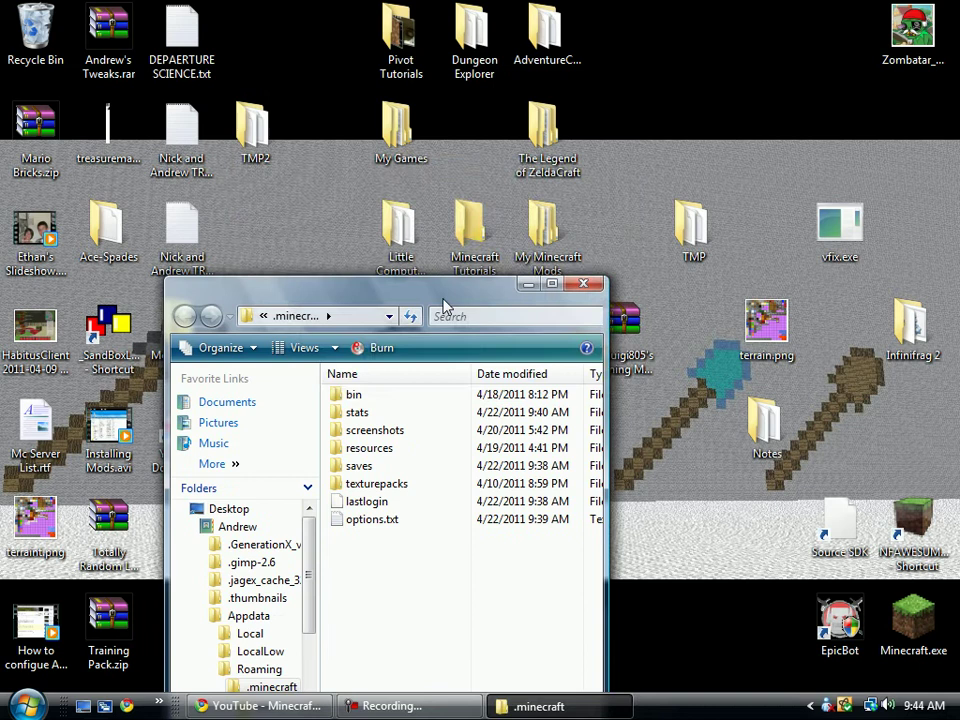
drag(439, 311, 476, 79)
double_click(476, 79)
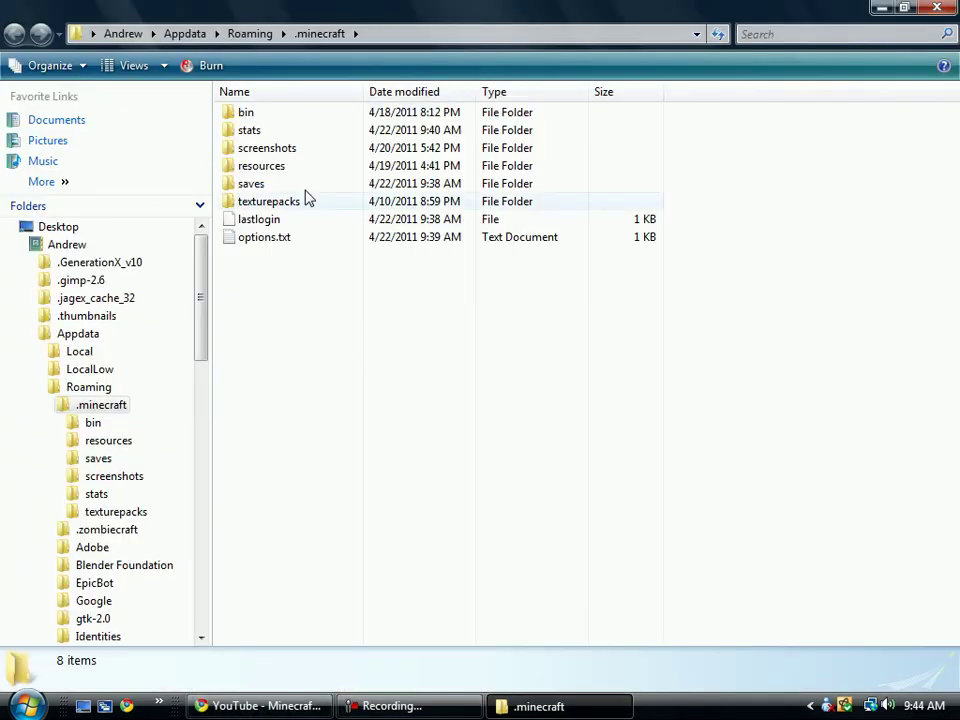
Look through the contents of the bin and stats folders, returning to .minecraft after each
double_click(280, 117)
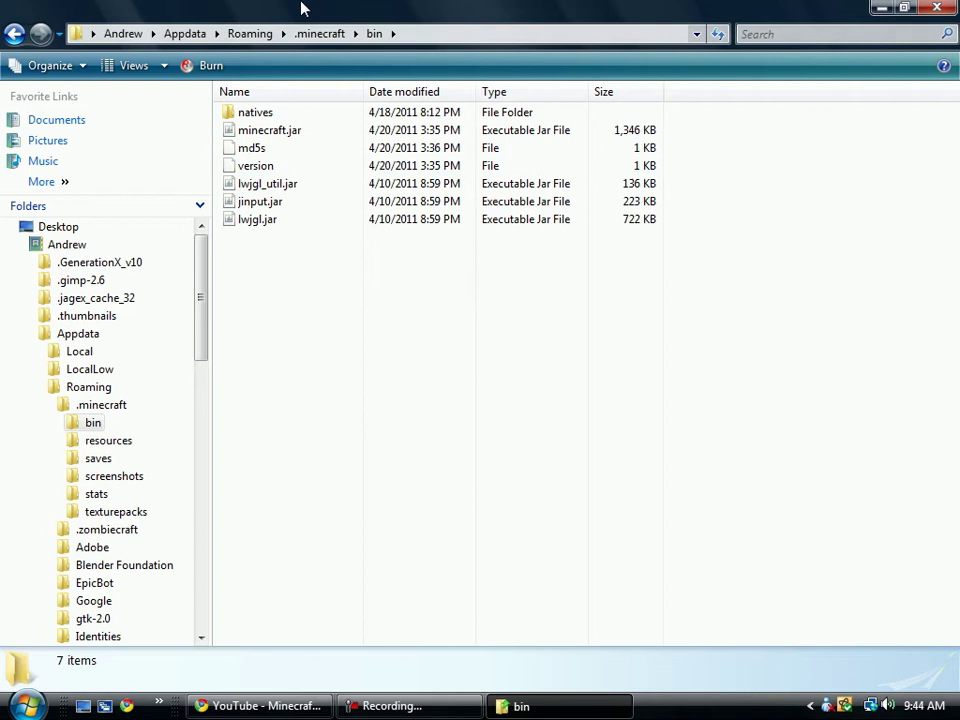
click(320, 33)
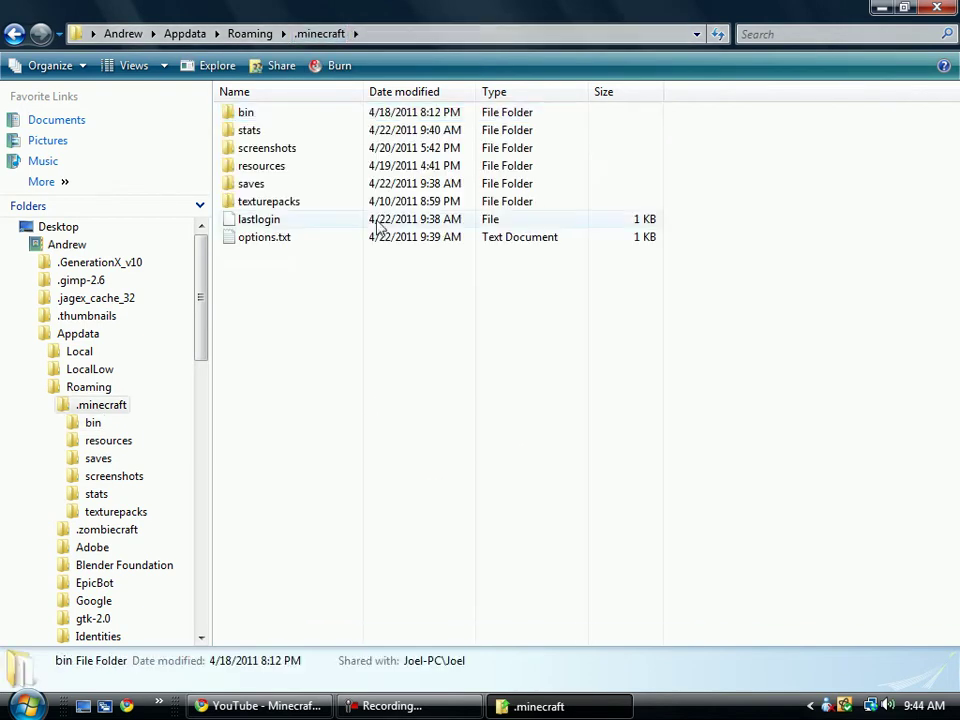
double_click(281, 133)
drag(410, 279, 276, 28)
click(317, 142)
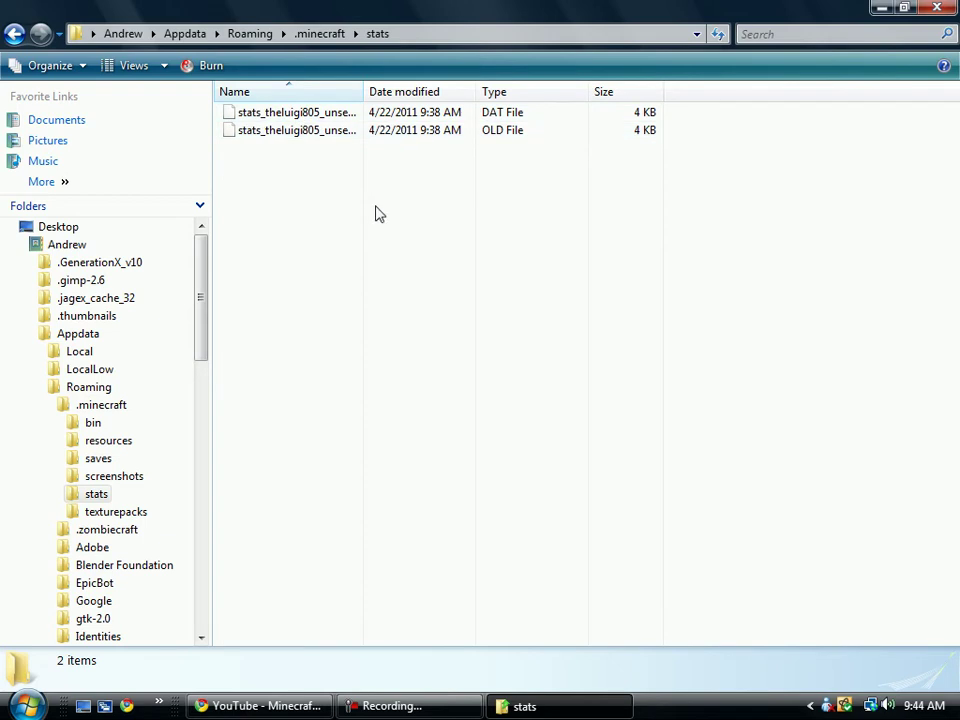
click(320, 33)
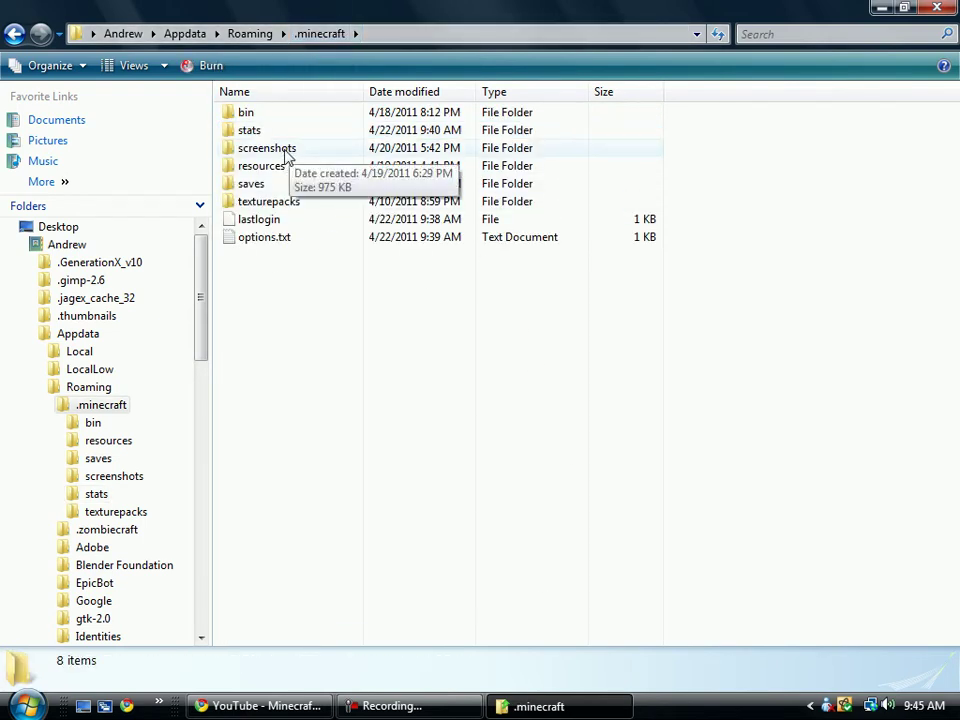
Open 2011-04-20_17.42.12.png from the screenshots folder and examine the character up close
double_click(287, 150)
click(292, 182)
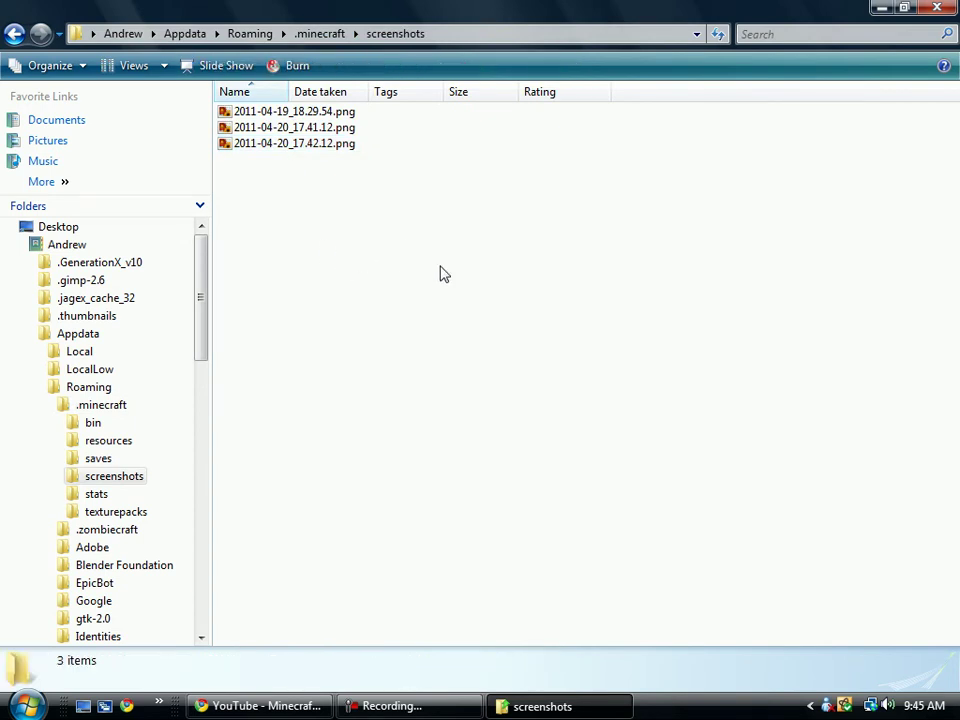
double_click(300, 145)
scroll(456, 334, up, 6)
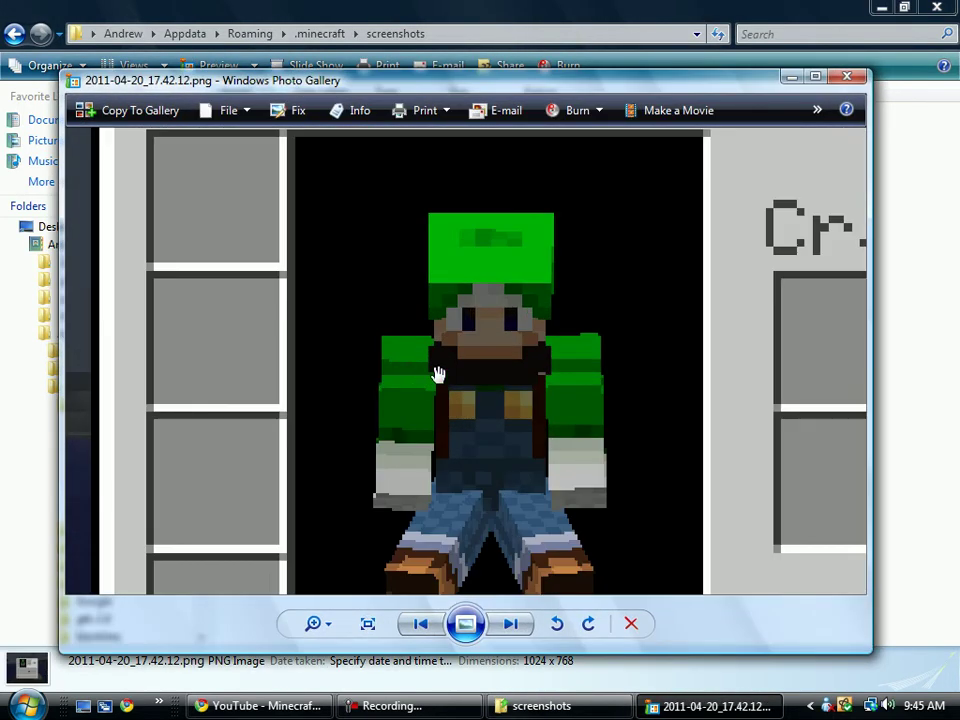
drag(533, 440, 503, 383)
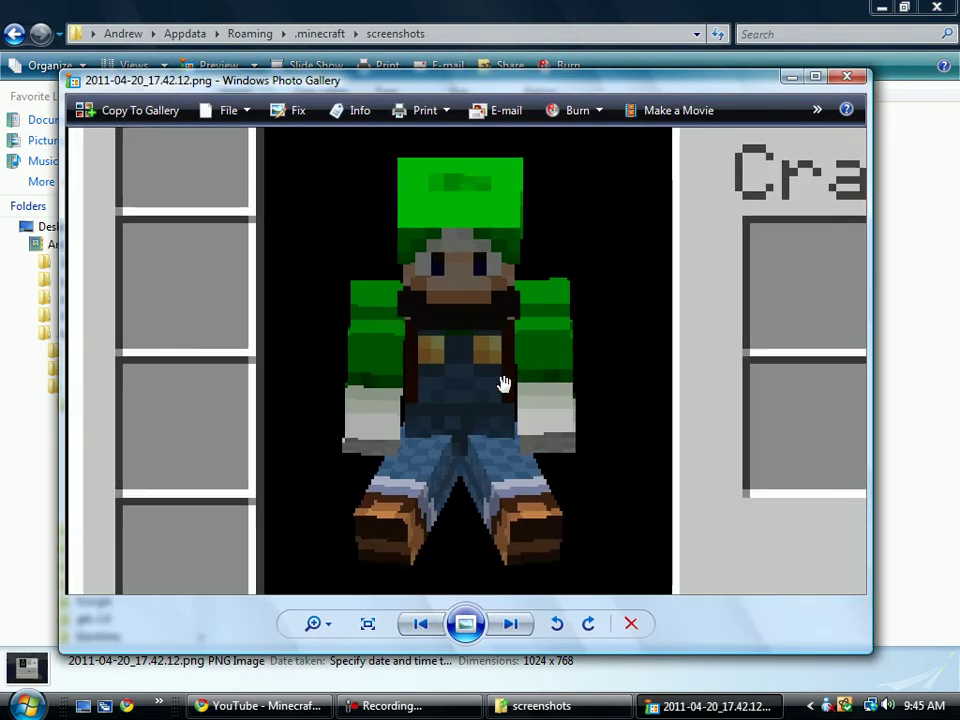
scroll(503, 396, up, 2)
drag(426, 330, 452, 522)
Close the image viewer and return from the screenshots folder to .minecraft
click(854, 68)
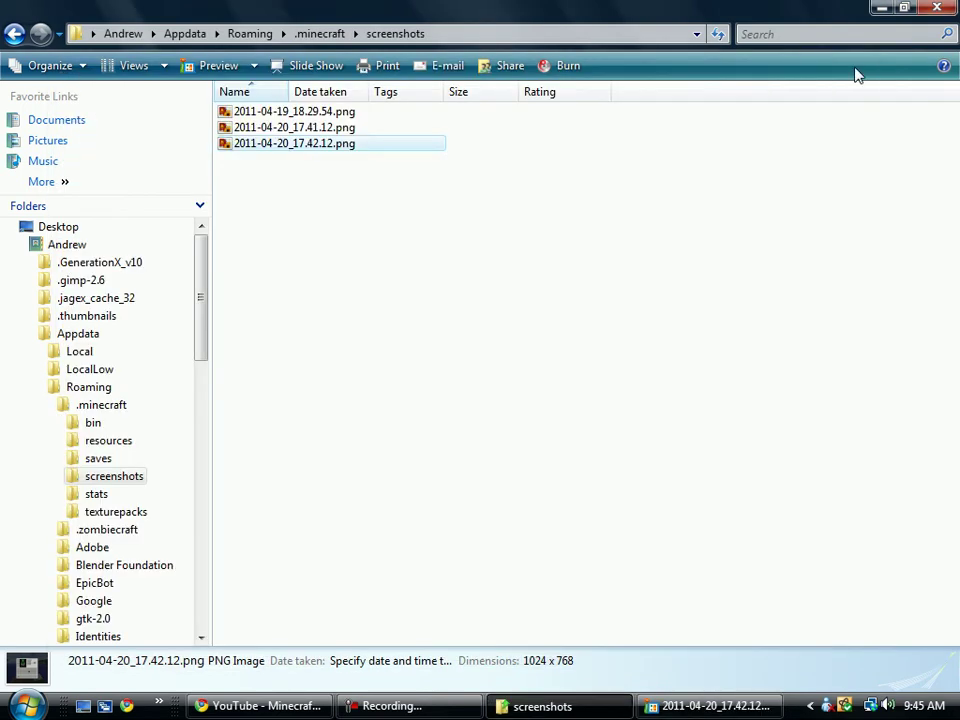
click(558, 285)
right_click(694, 710)
click(721, 705)
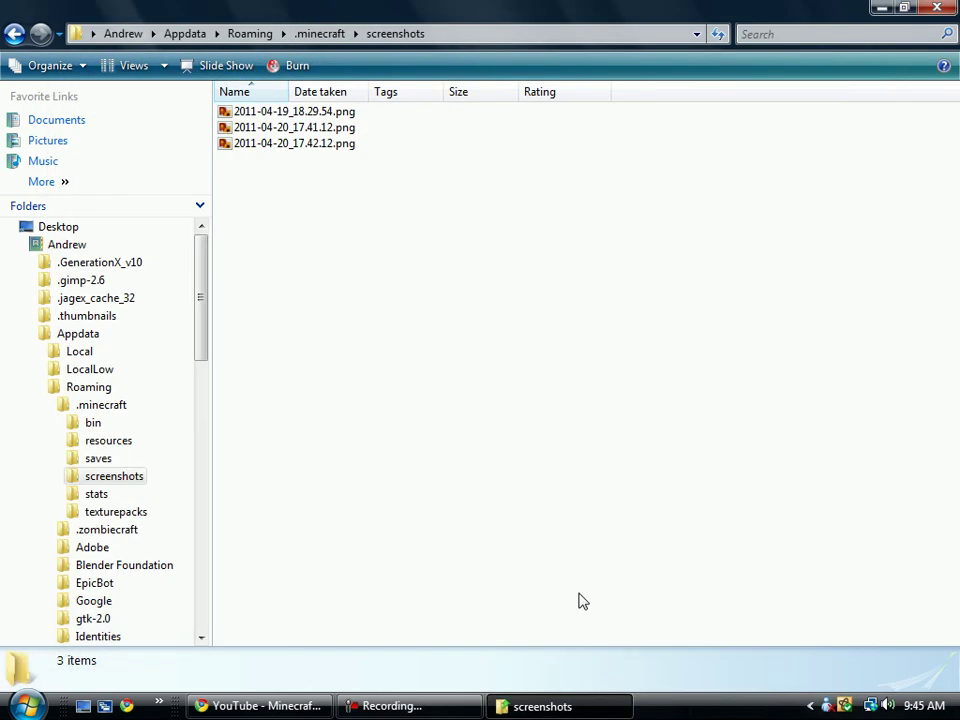
click(320, 33)
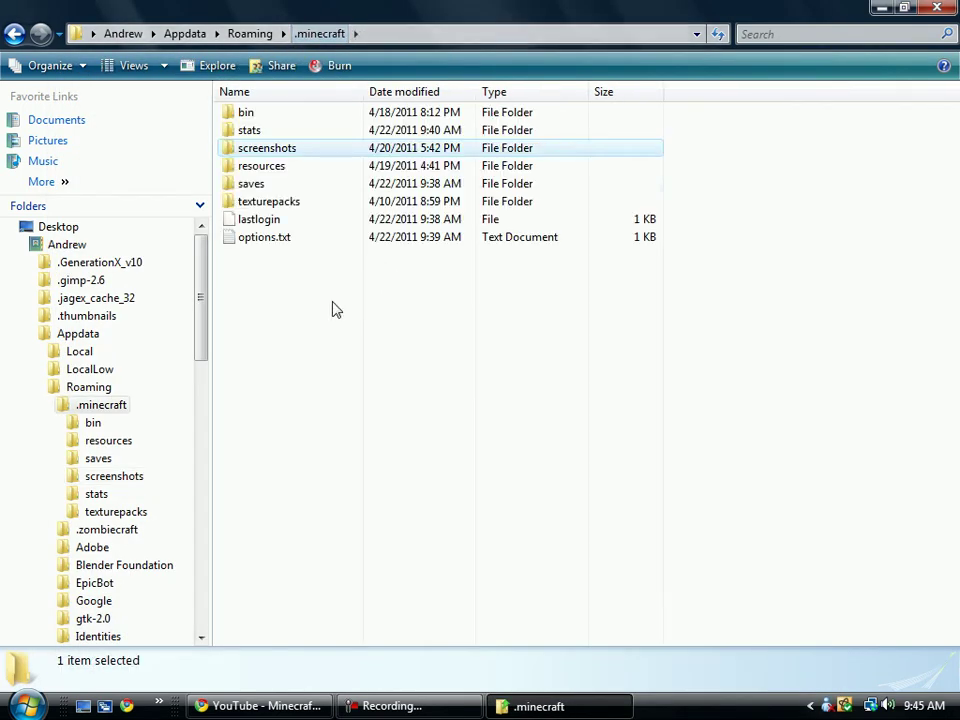
Look through the resources folder and its streaming subfolder, and return to .minecraft
double_click(279, 168)
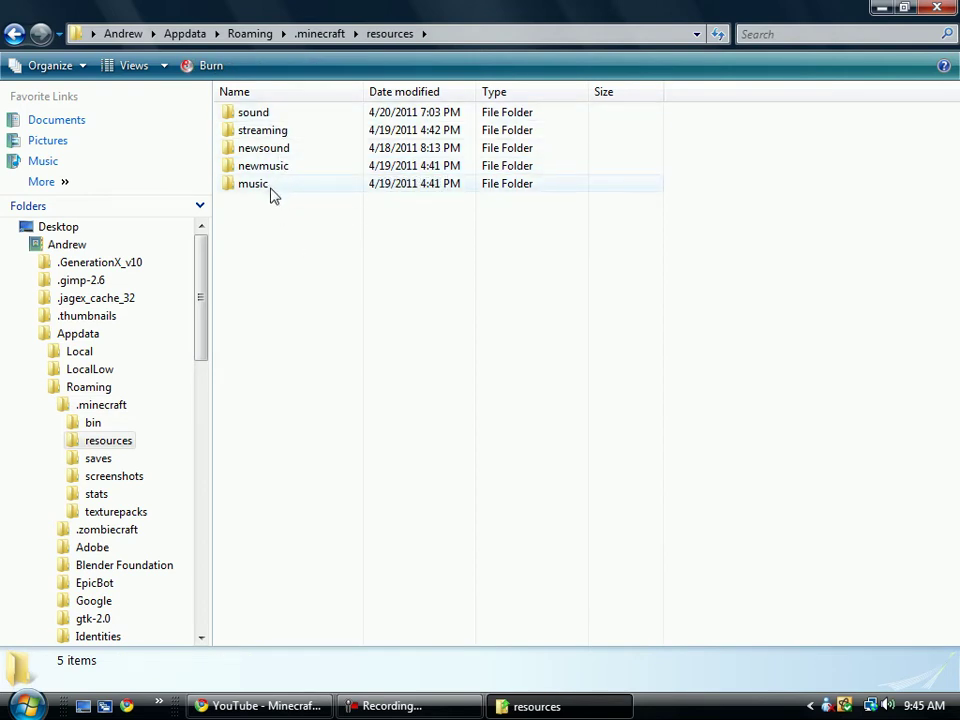
double_click(285, 132)
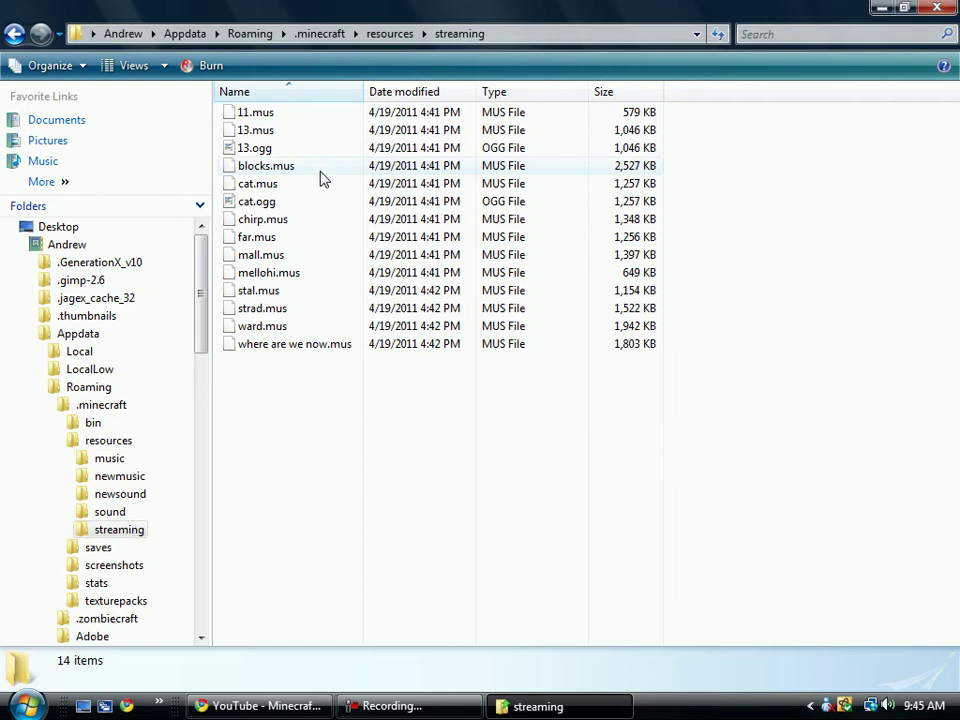
click(397, 40)
click(270, 206)
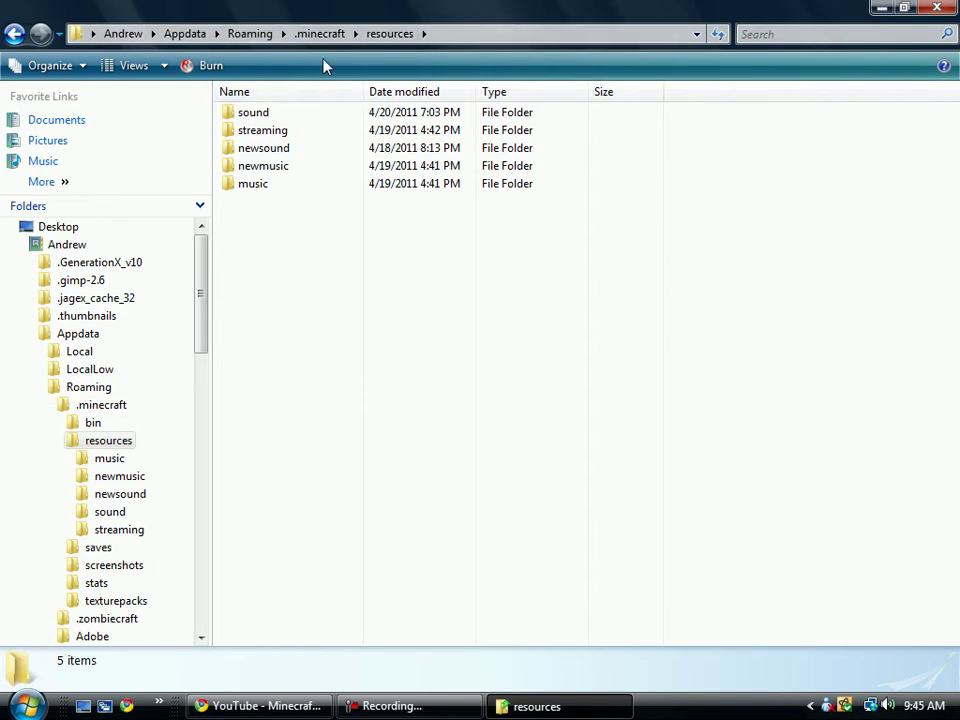
click(319, 33)
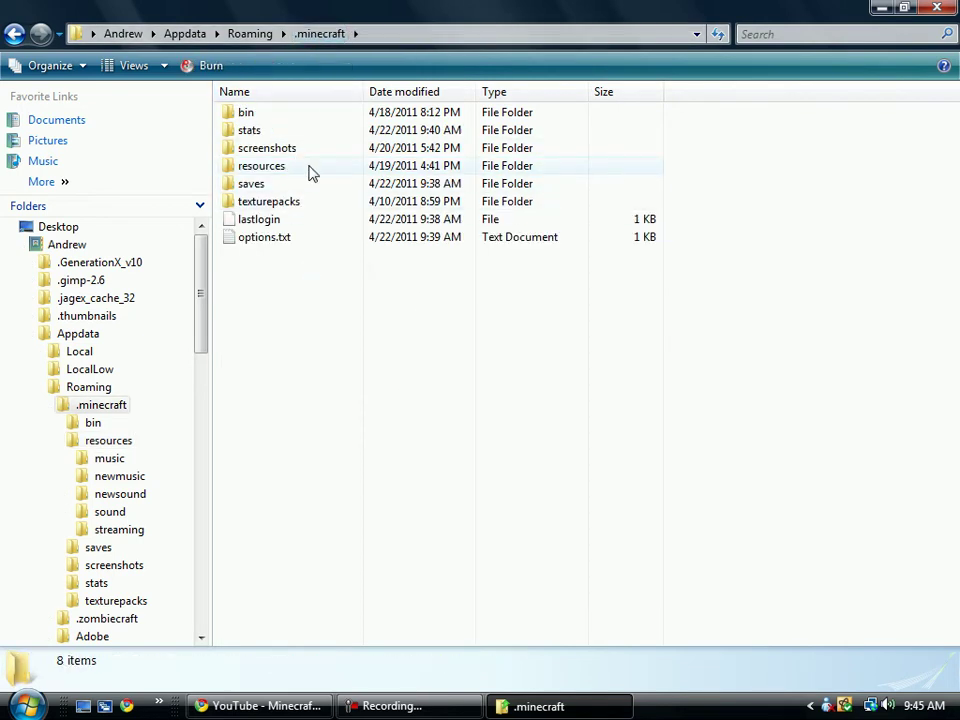
double_click(279, 165)
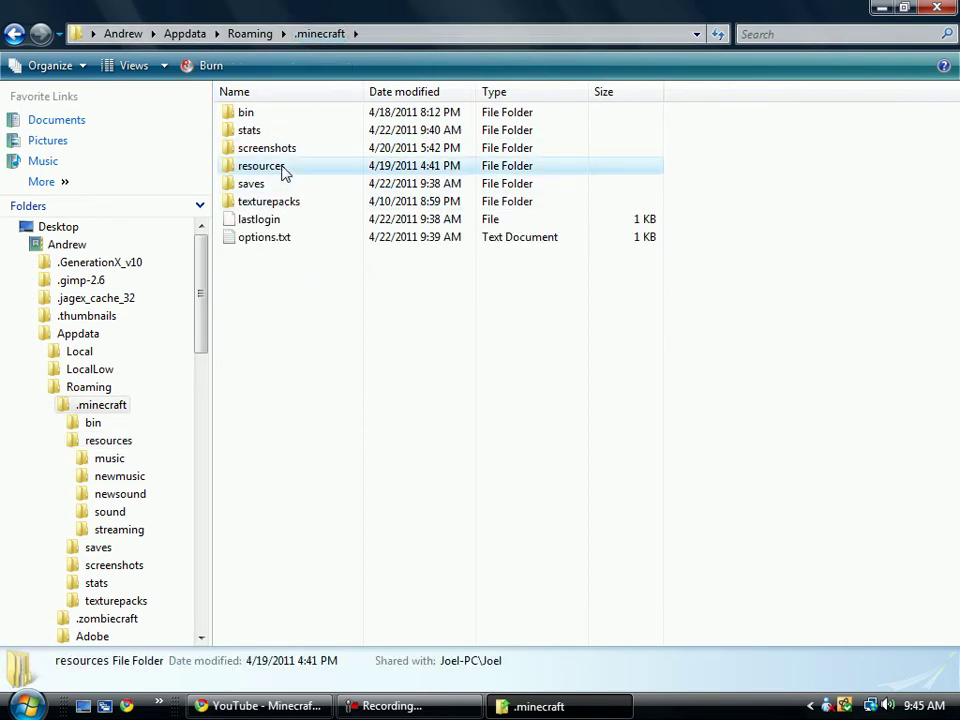
click(319, 33)
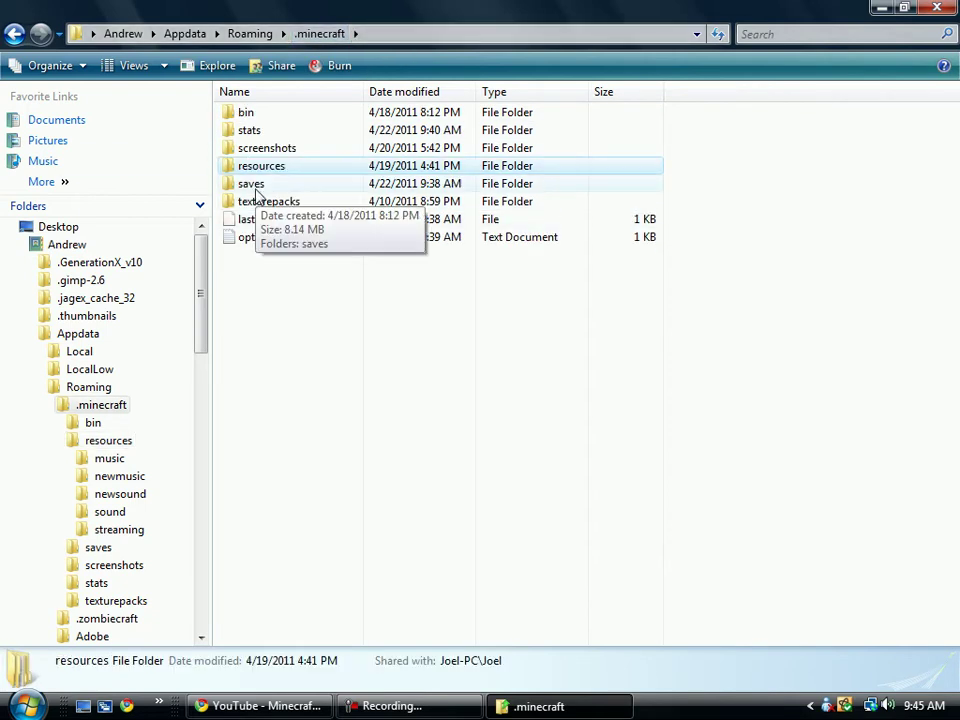
Check the world folders inside saves, and open the texturepacks folder of .minecraft
double_click(260, 188)
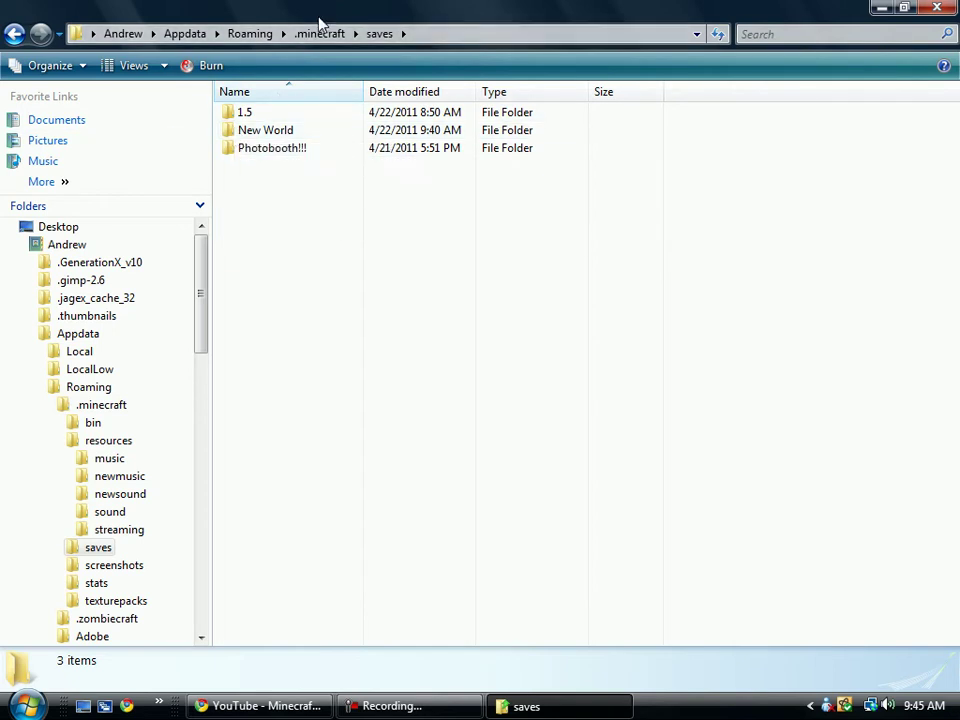
click(316, 34)
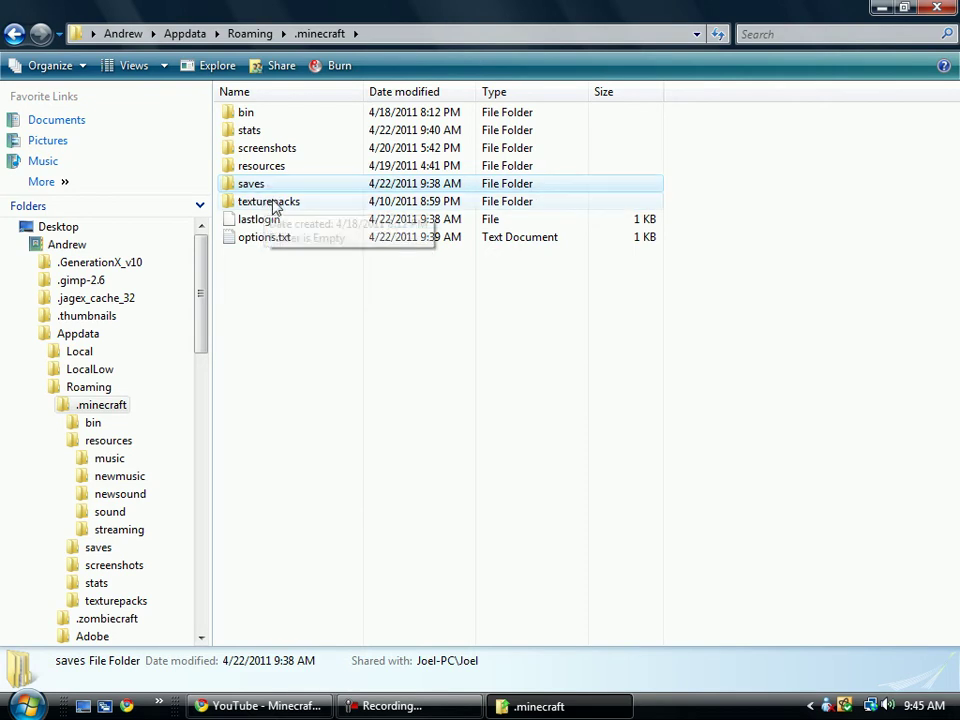
double_click(274, 204)
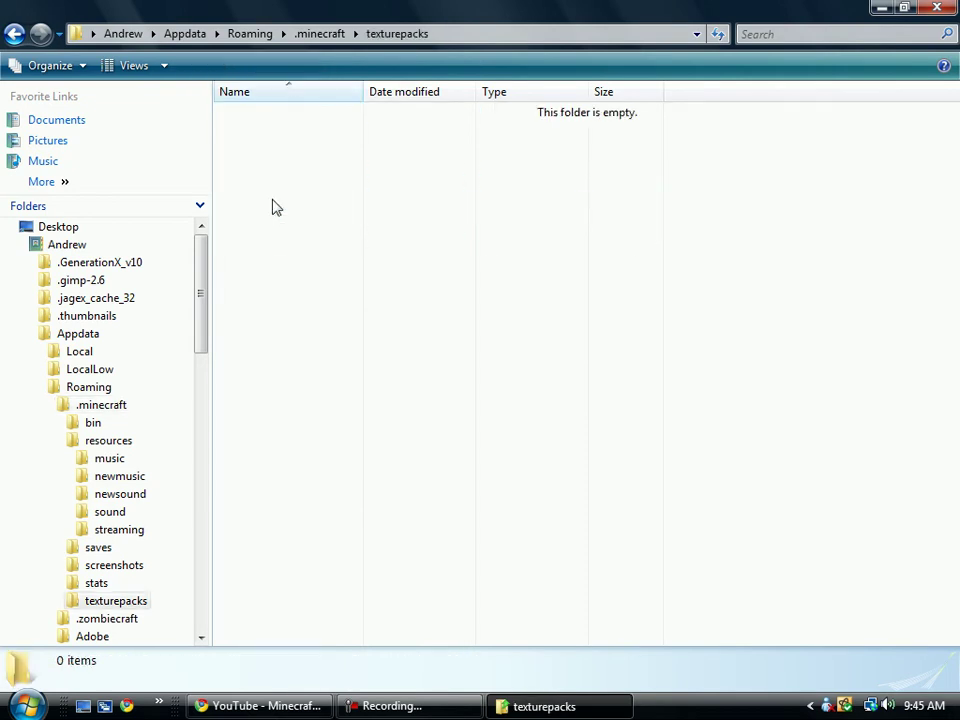
Minimize the texturepacks window and open the ConfuseCraft folder in My Texture Packs inside the desktop's My Minecraft Mods folder
click(540, 705)
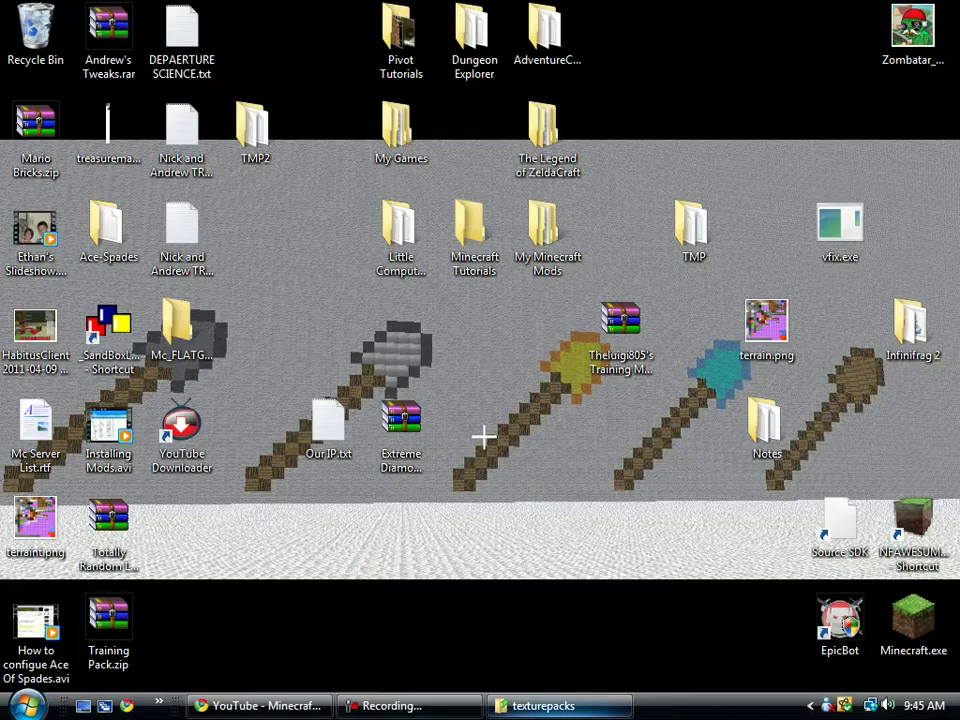
click(540, 705)
drag(489, 446, 512, 315)
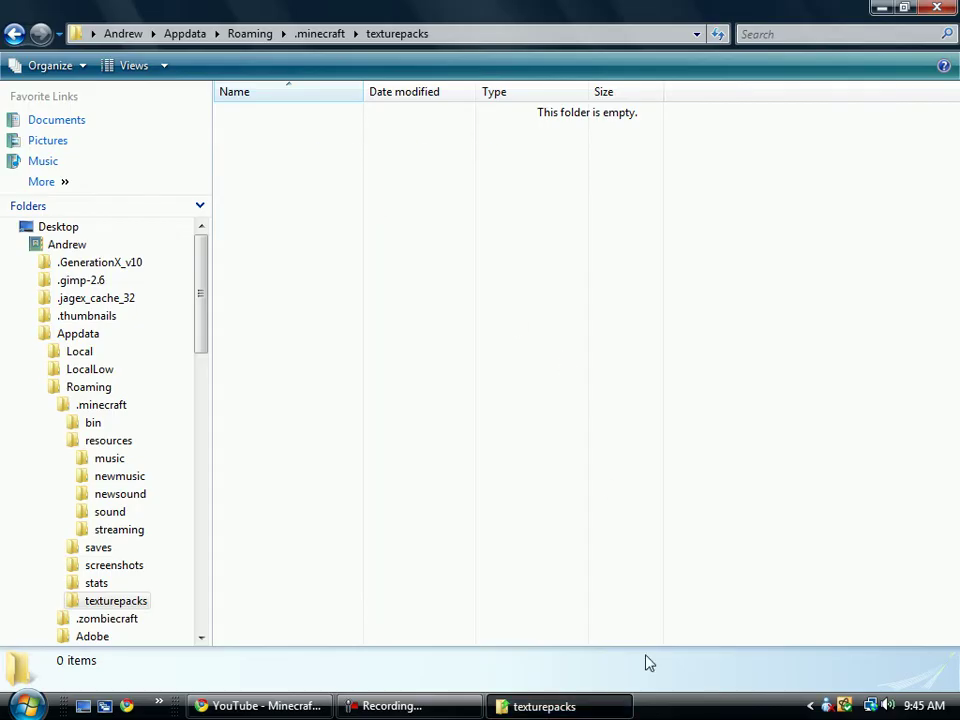
click(540, 702)
click(549, 263)
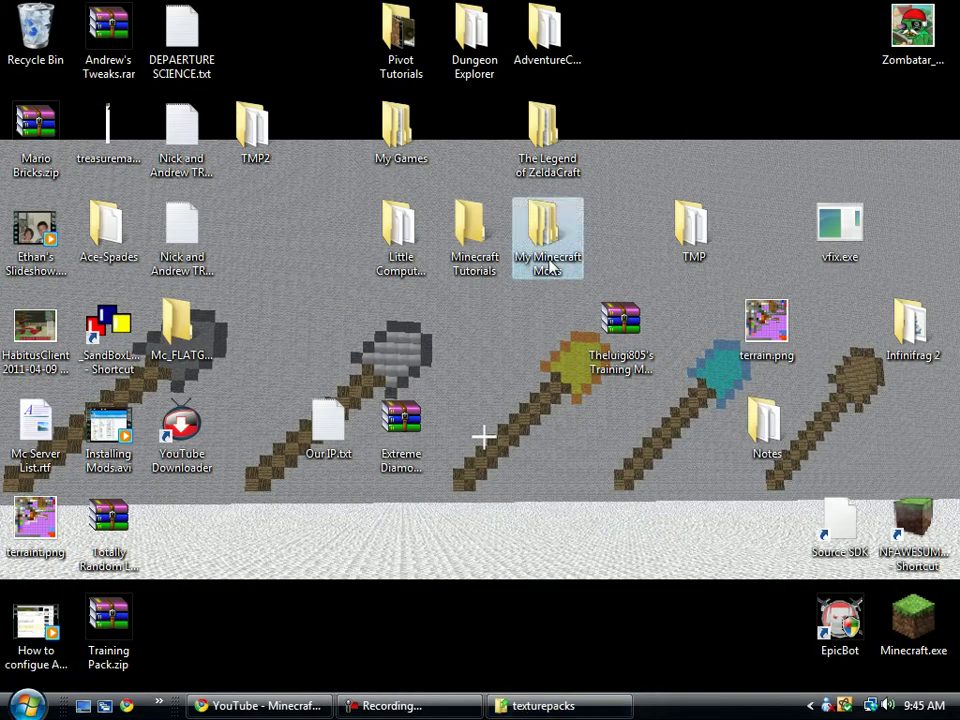
double_click(549, 266)
double_click(528, 191)
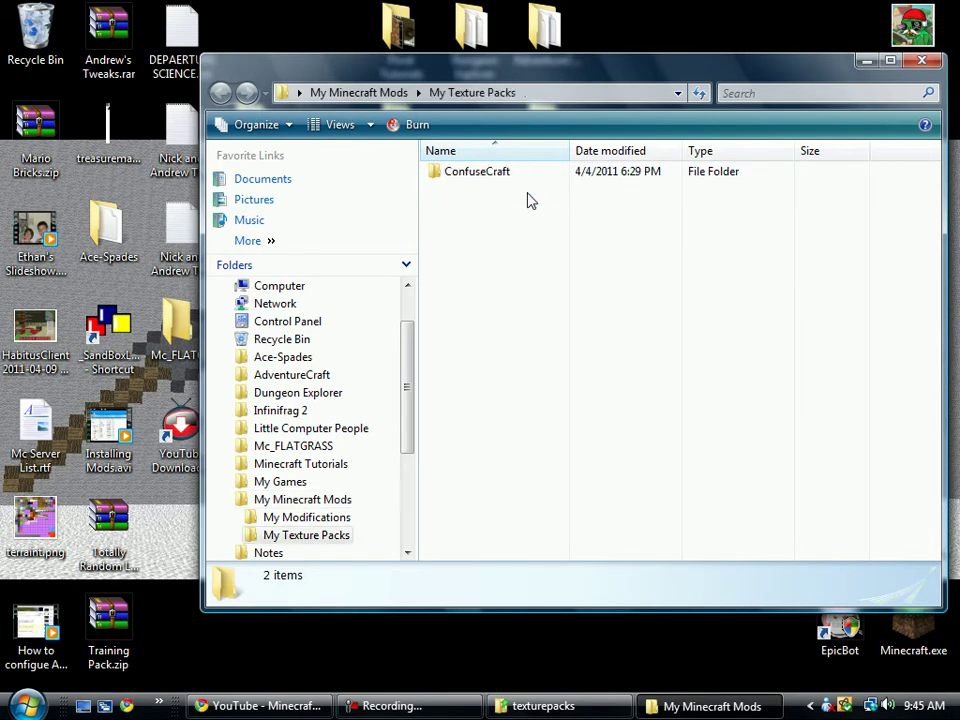
double_click(506, 174)
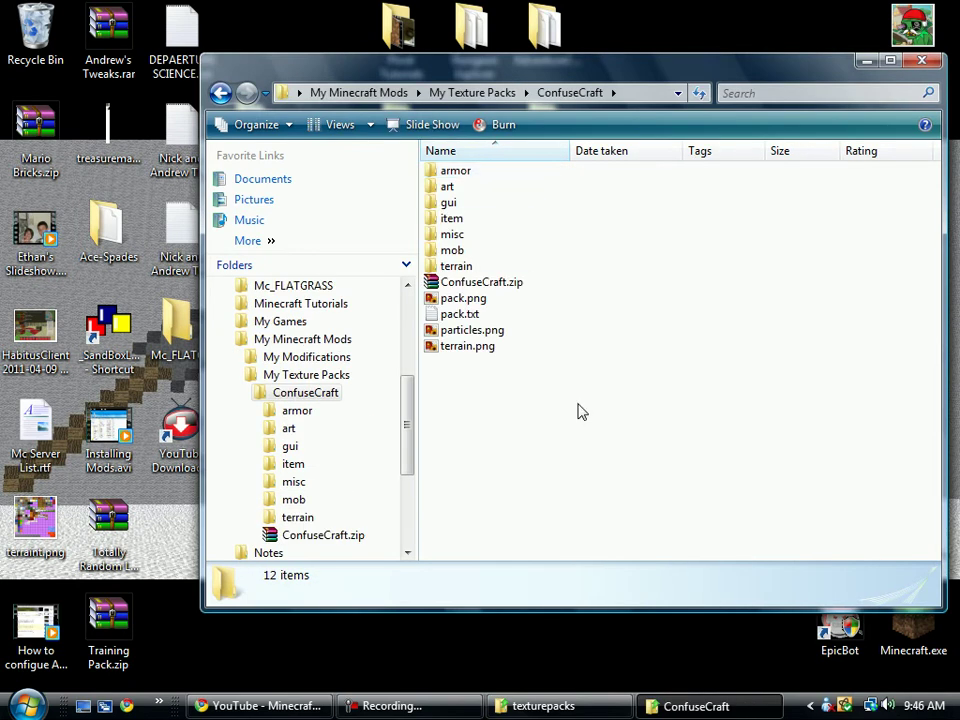
Go back to My Texture Packs, reopen ConfuseCraft to view its zip file, and close that window
click(508, 94)
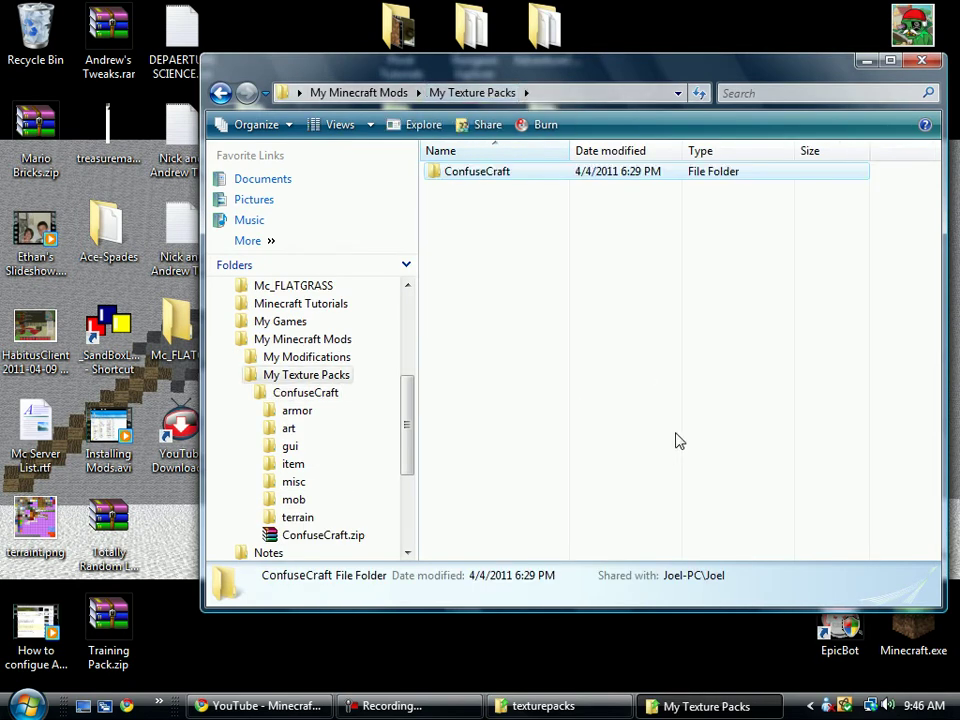
click(677, 439)
double_click(451, 174)
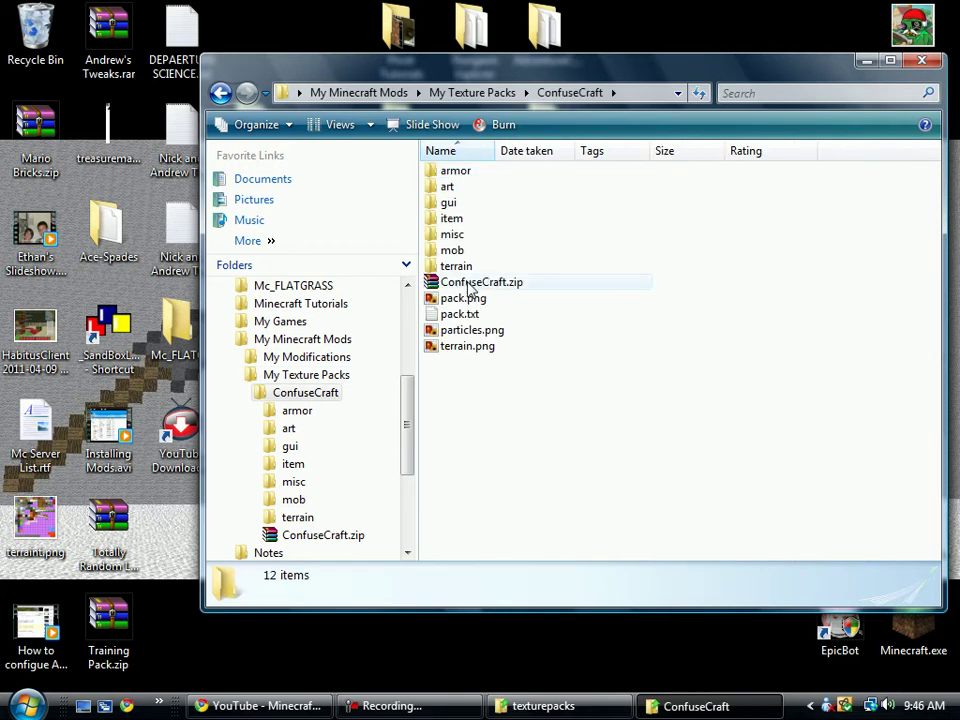
click(918, 63)
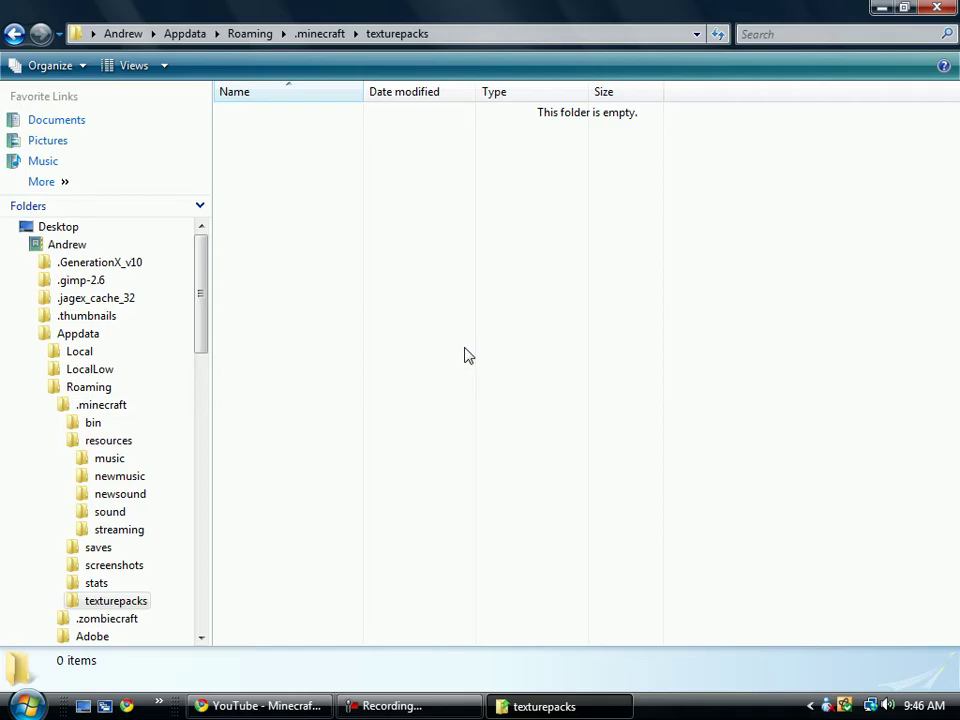
Return to the .minecraft folder and open options.txt in a maximized window to view all its settings
click(335, 34)
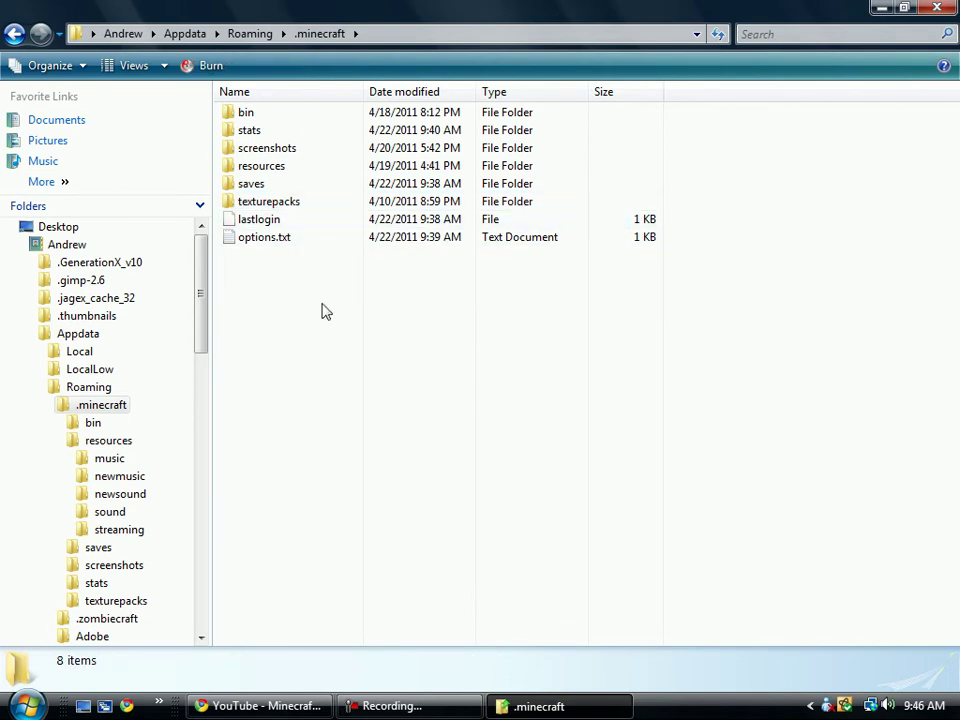
double_click(268, 243)
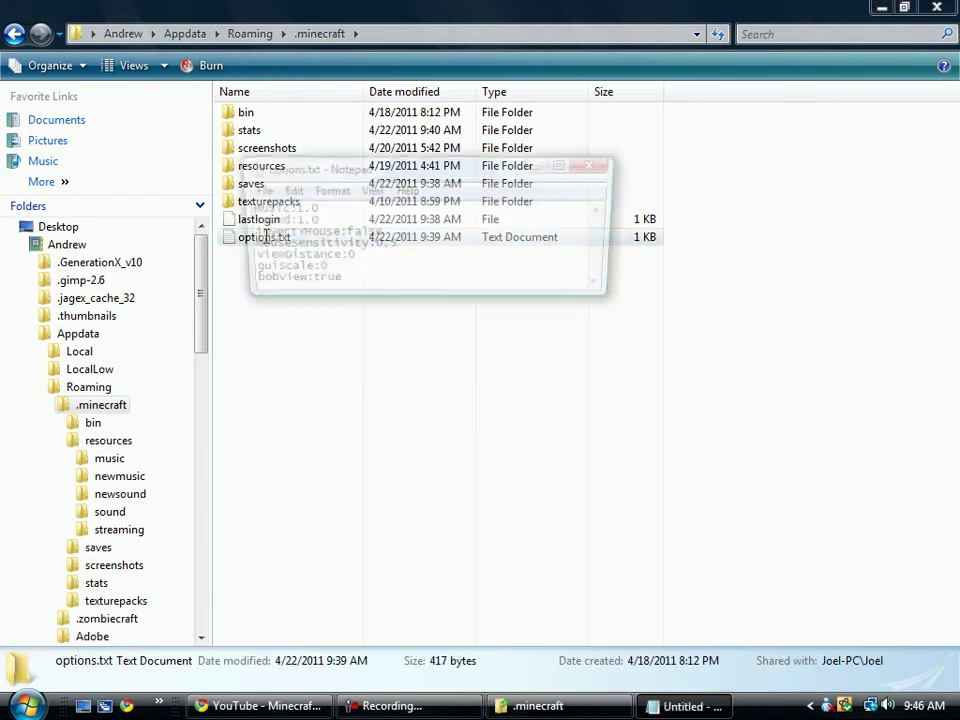
drag(364, 176, 400, 183)
double_click(400, 183)
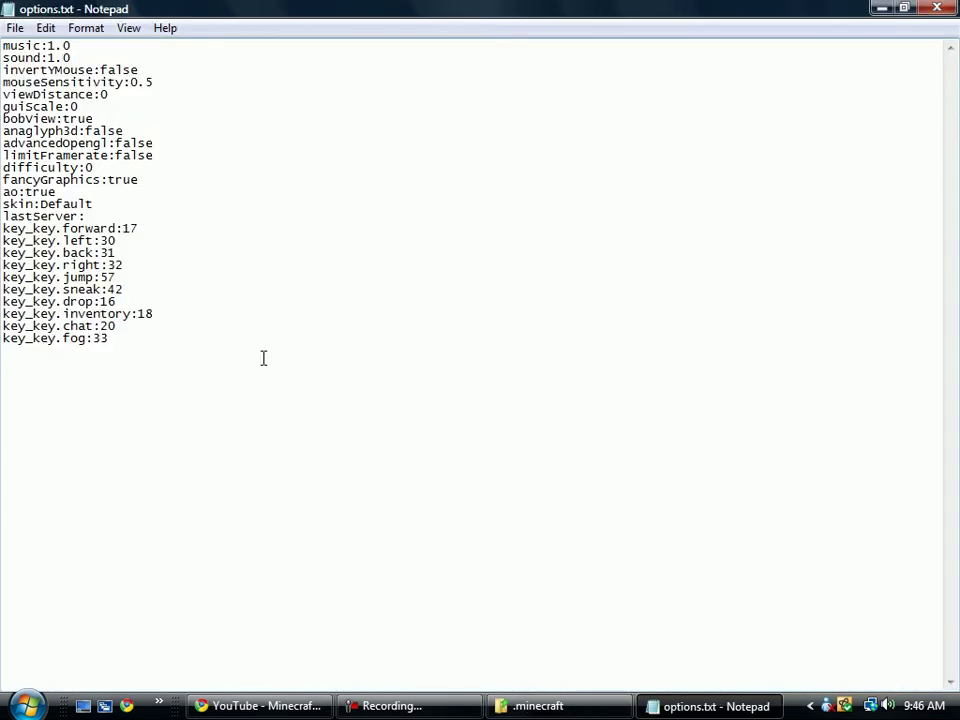
drag(264, 358, 12, 47)
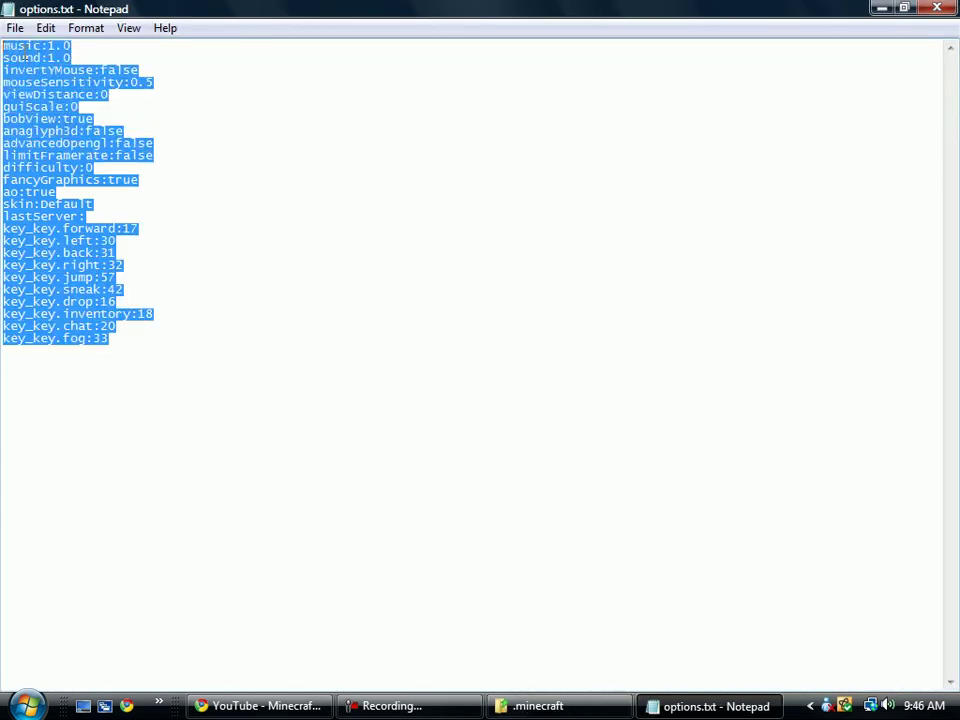
click(267, 188)
Examine the ao line and the settings from mouseSensitivity to limitFramerate in options.txt, and close the file
click(722, 695)
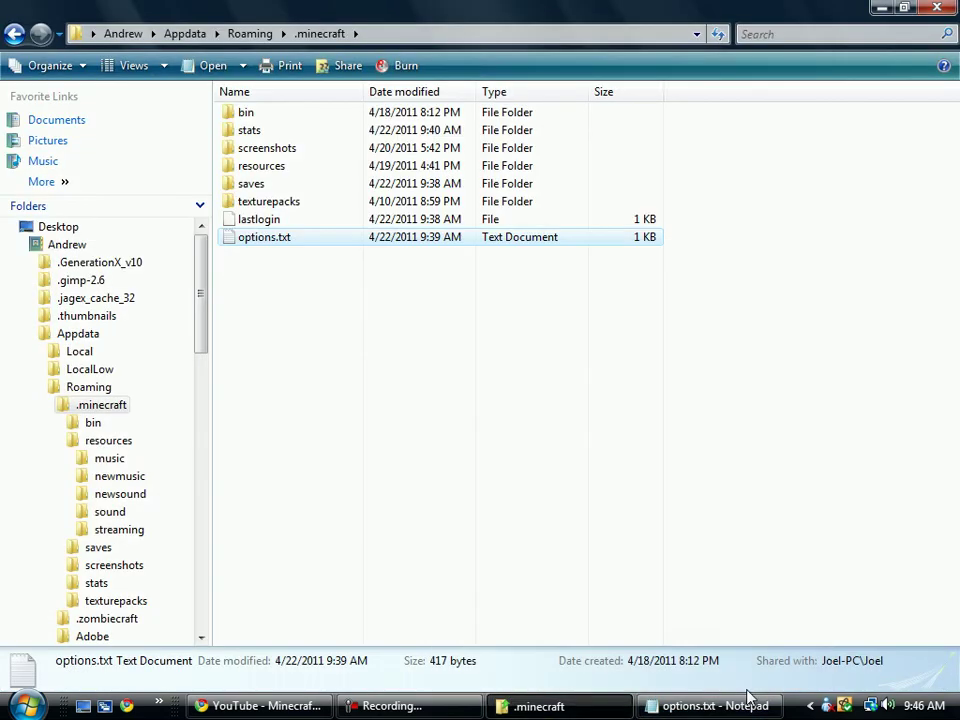
click(540, 706)
key(alt+Tab)
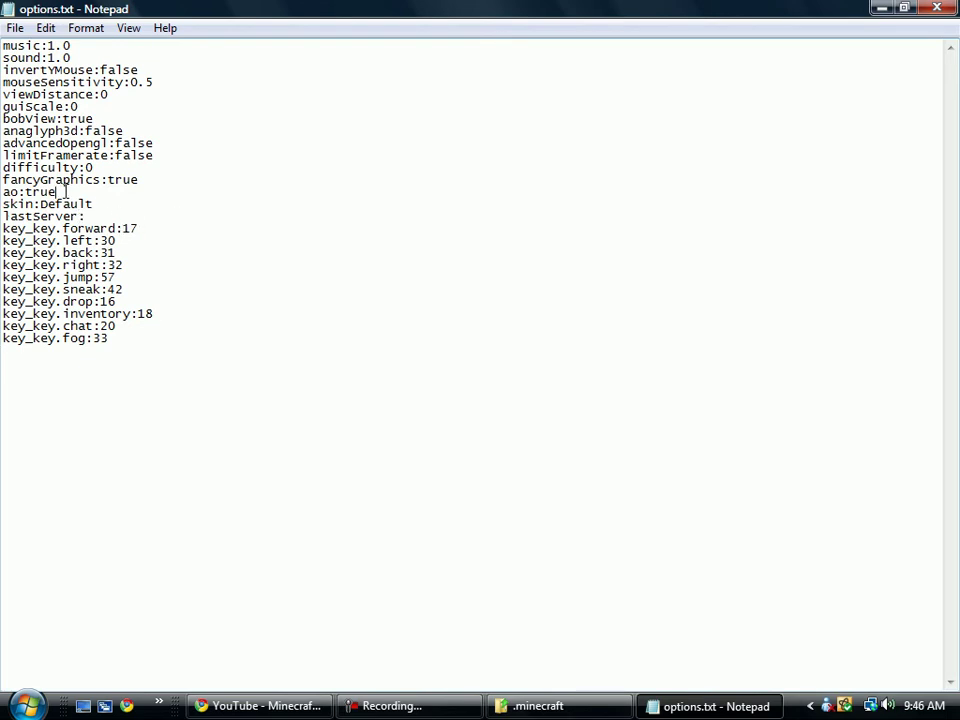
drag(9, 191, 24, 191)
click(20, 192)
double_click(15, 191)
click(11, 191)
drag(146, 155, 3, 82)
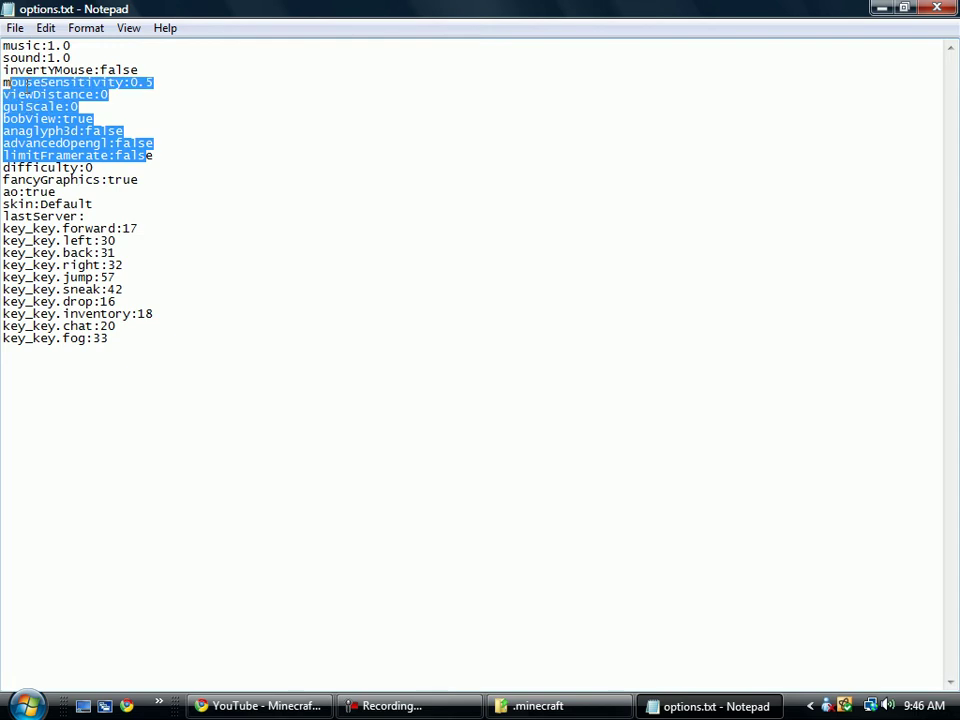
click(48, 94)
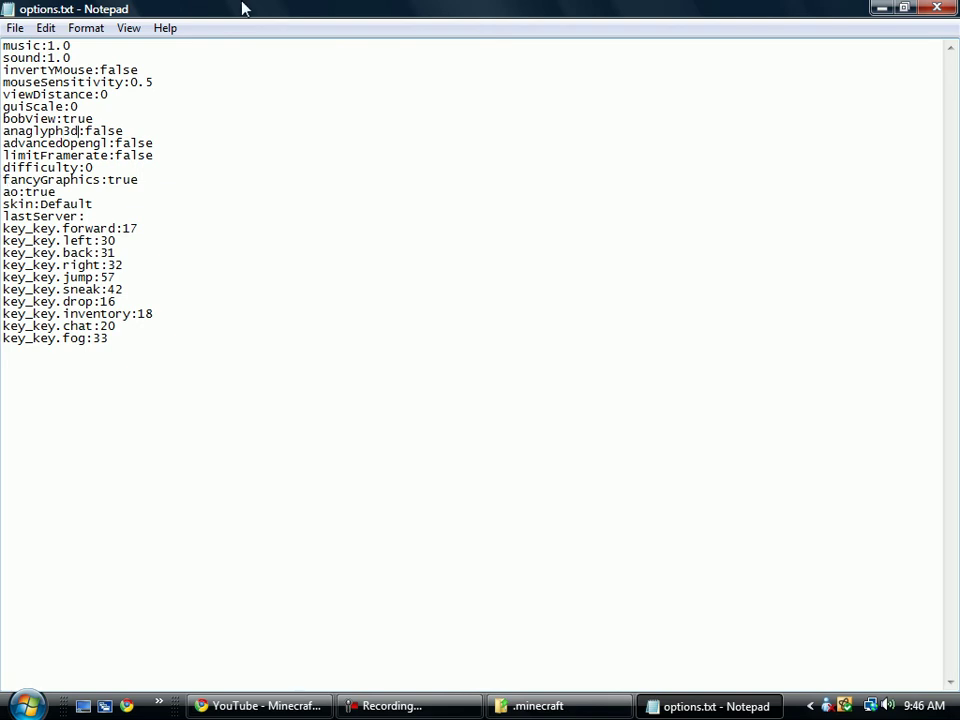
click(937, 8)
Bring back the .minecraft window, try to open the lastlogin file, and dismiss the program choice
click(540, 706)
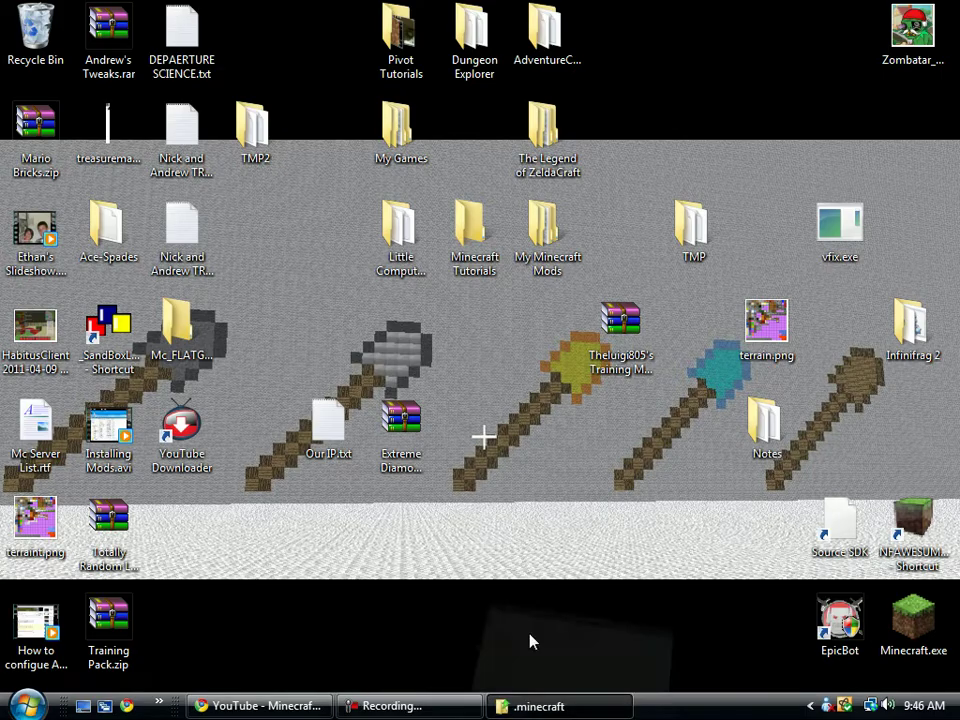
click(430, 442)
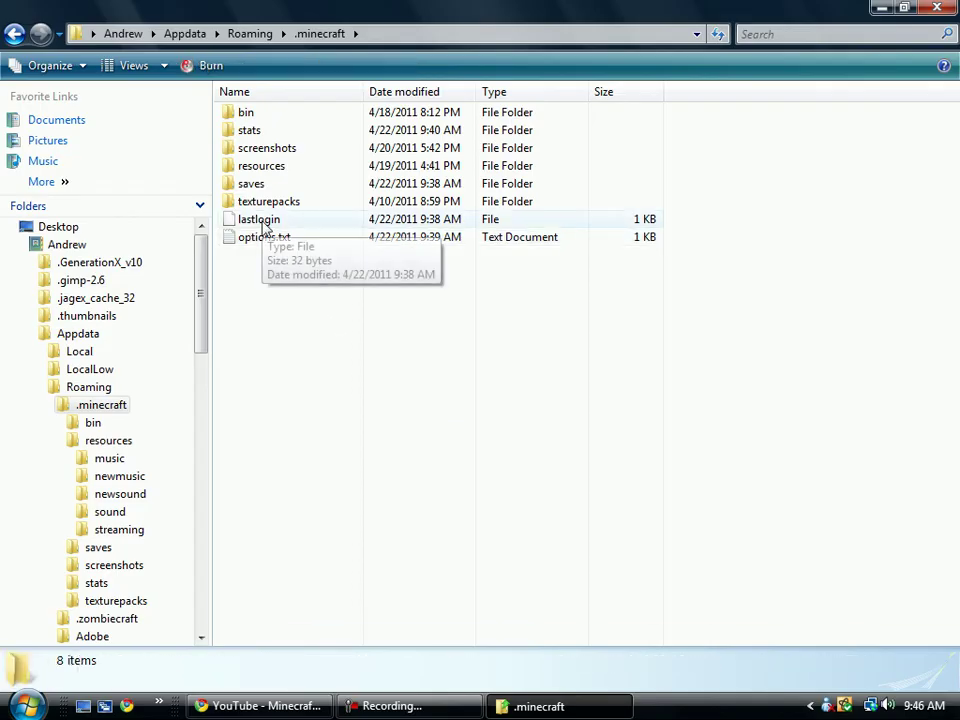
double_click(262, 222)
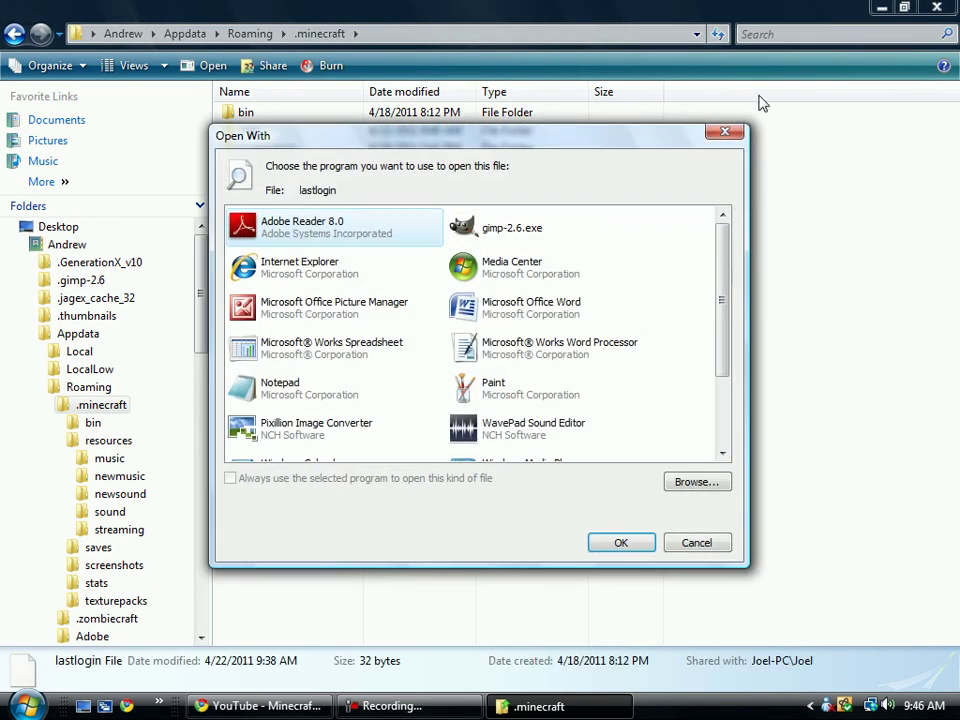
click(722, 134)
click(397, 283)
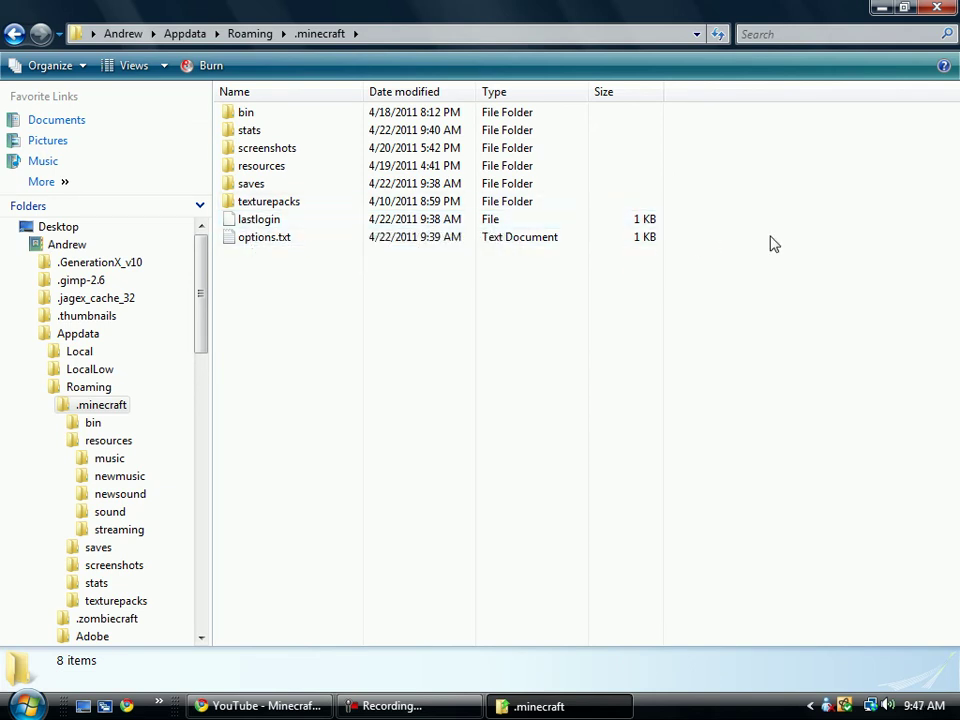
Point out the lastlogin file and the full contents of .minecraft by selecting them, and clear the selection
click(436, 222)
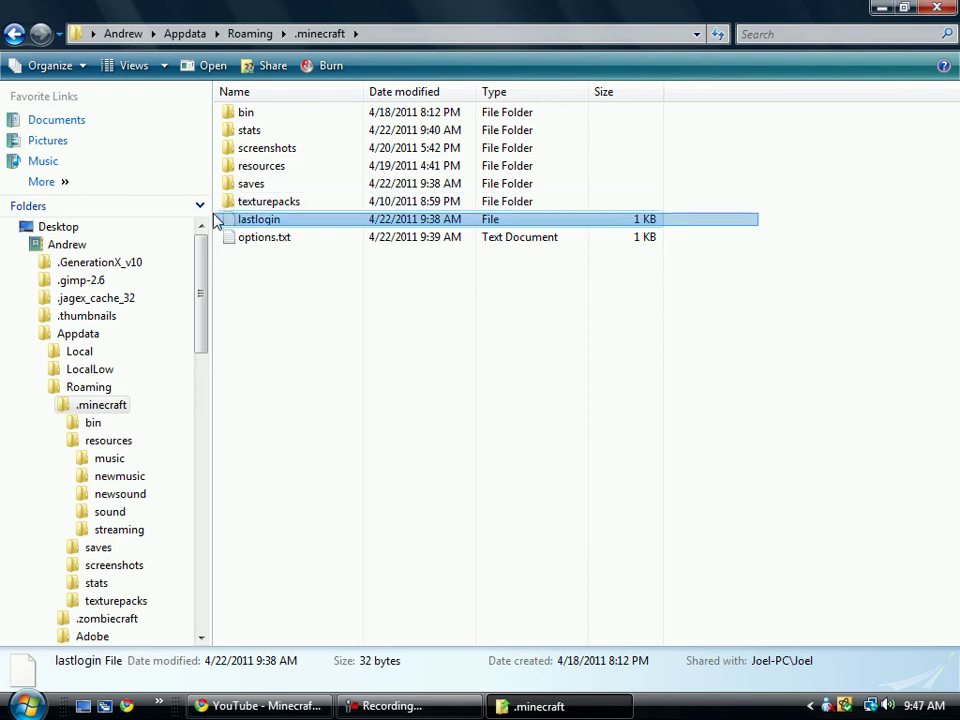
click(334, 274)
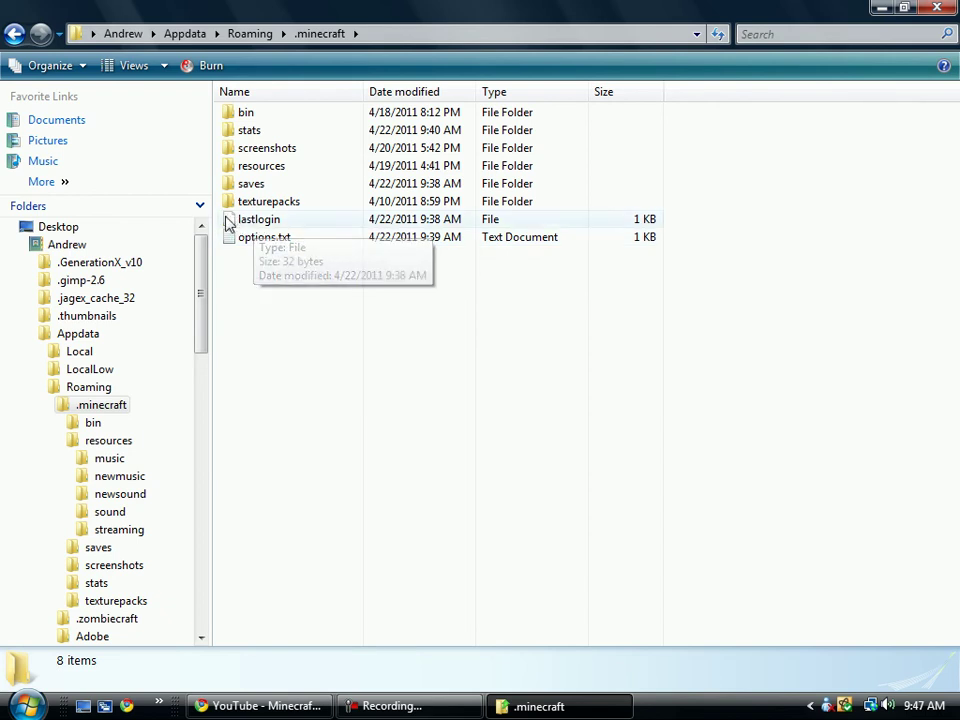
drag(411, 289, 262, 110)
drag(416, 316, 264, 110)
drag(474, 309, 281, 108)
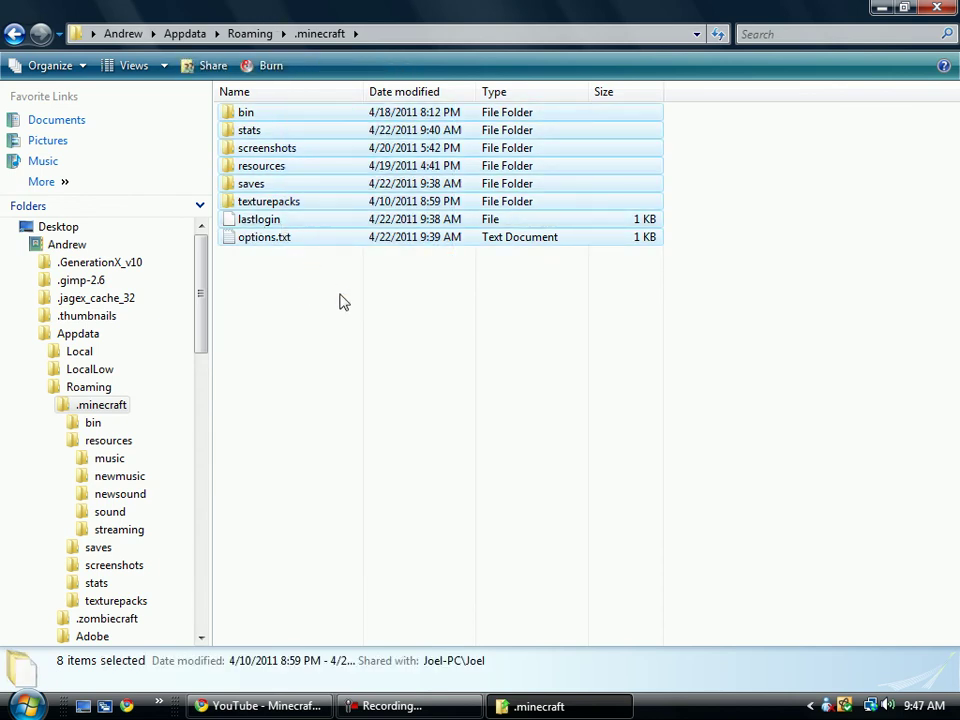
click(266, 221)
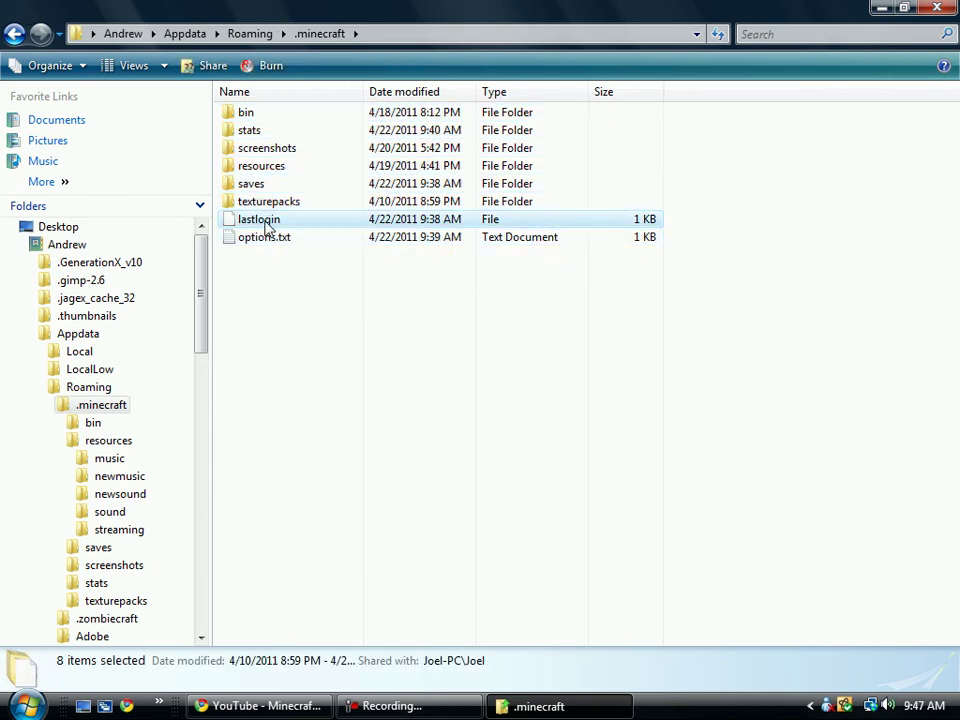
click(338, 227)
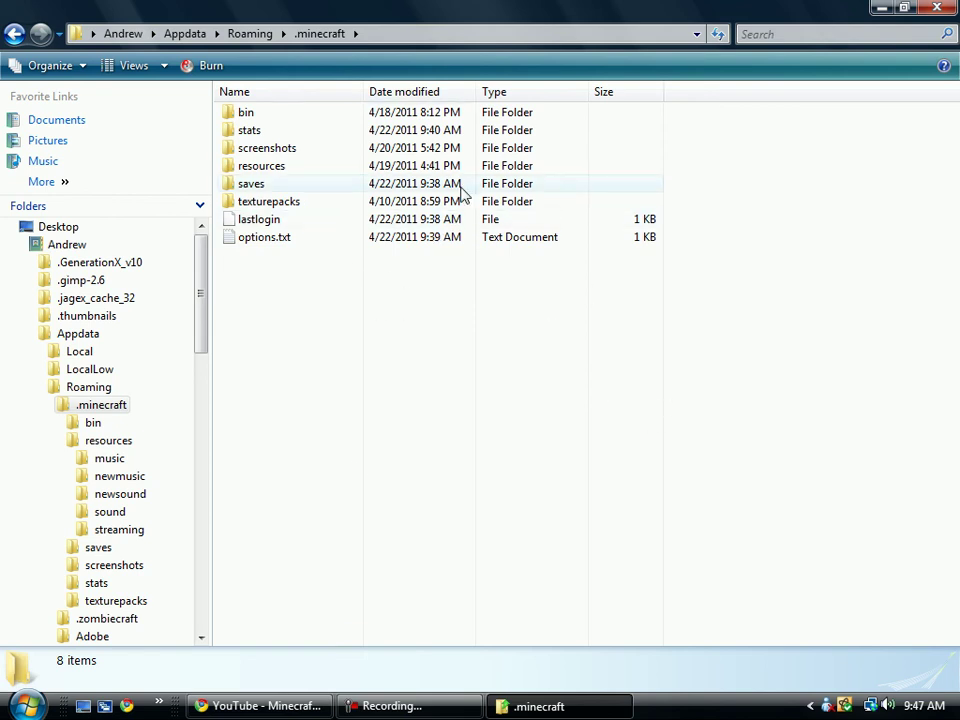
Go up from .minecraft to the Roaming folder and close the folder window
click(265, 33)
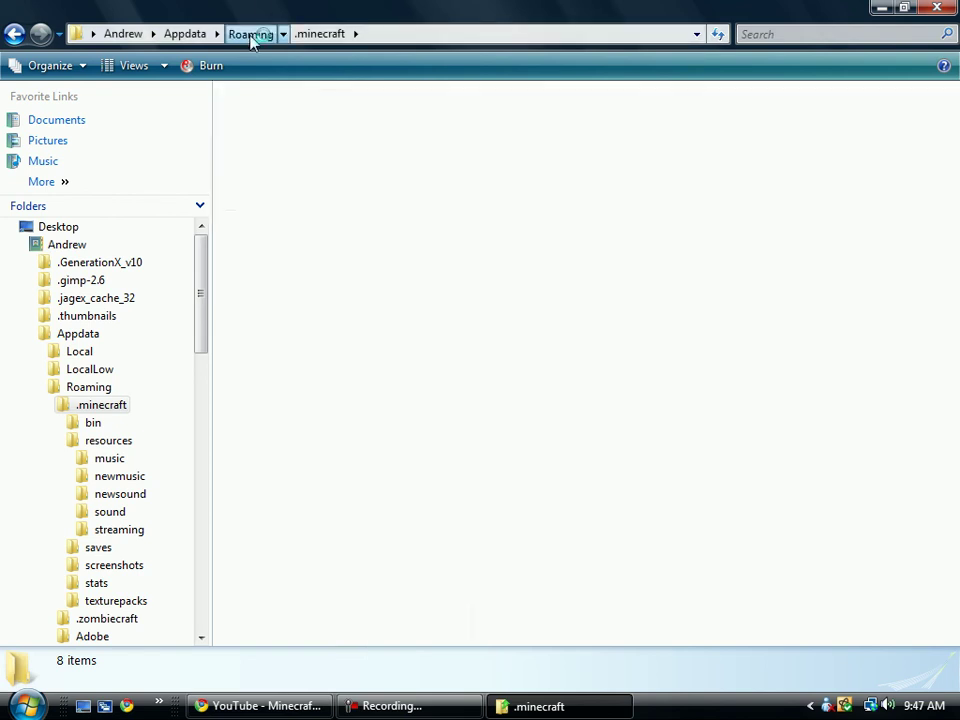
click(339, 578)
click(936, 8)
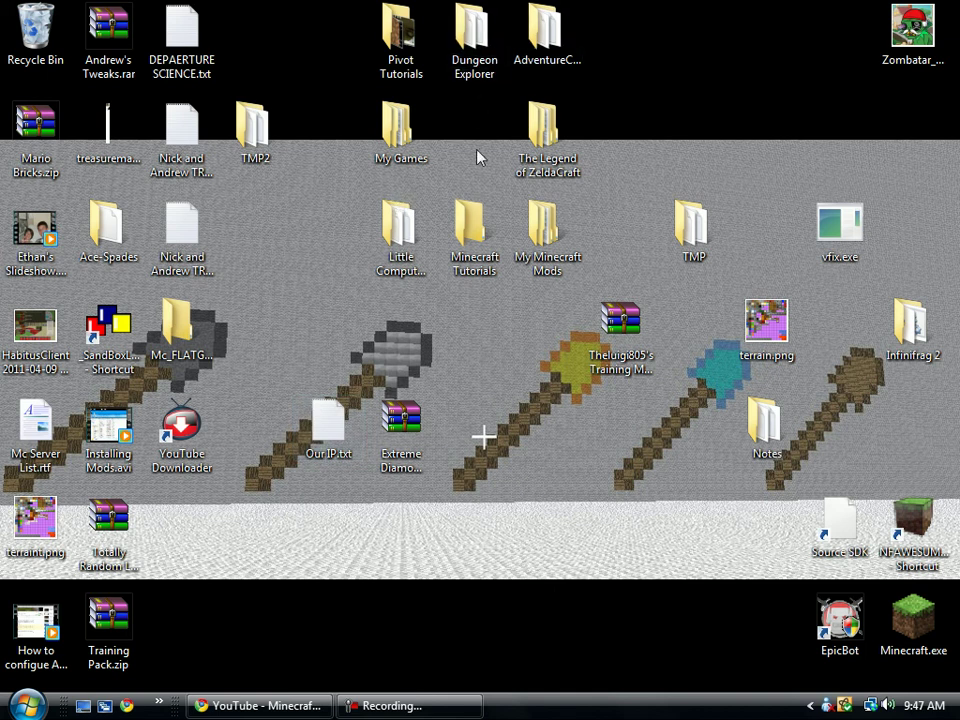
drag(652, 136, 661, 125)
drag(649, 3, 604, 4)
click(315, 251)
click(496, 324)
Open the Minecraft Tutorials folder on the desktop to view its videos, and close it
double_click(476, 232)
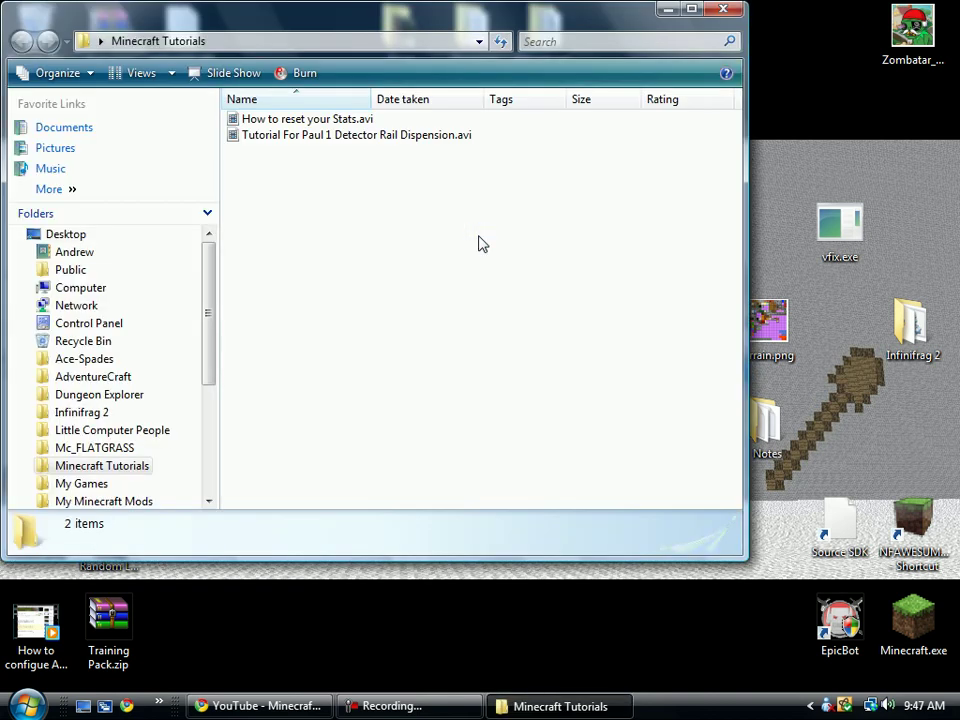
click(722, 9)
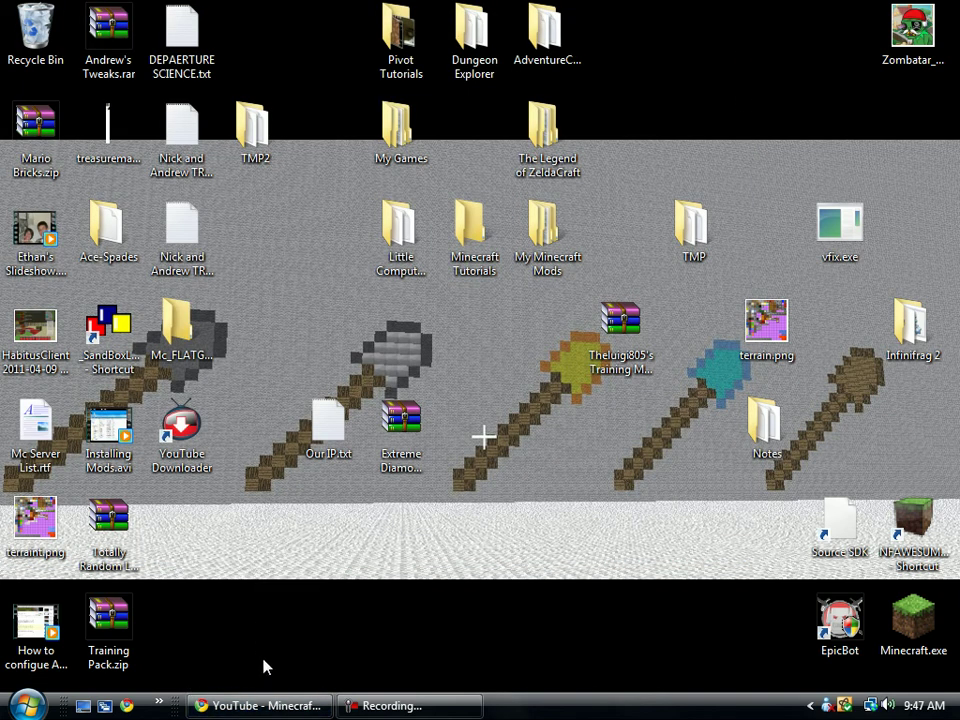
drag(256, 581, 429, 367)
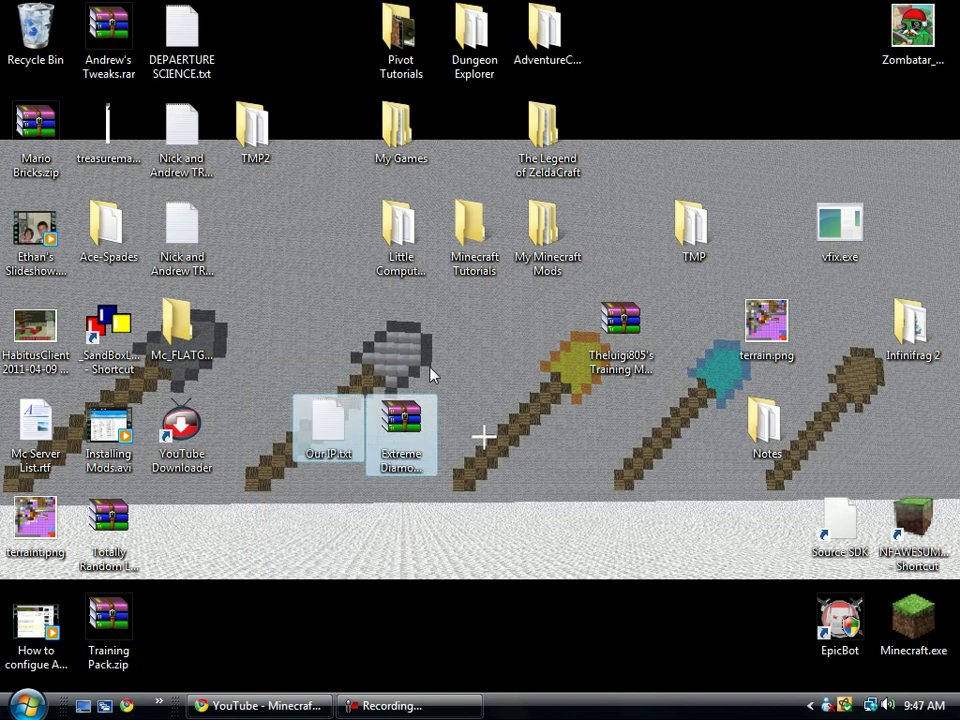
click(445, 371)
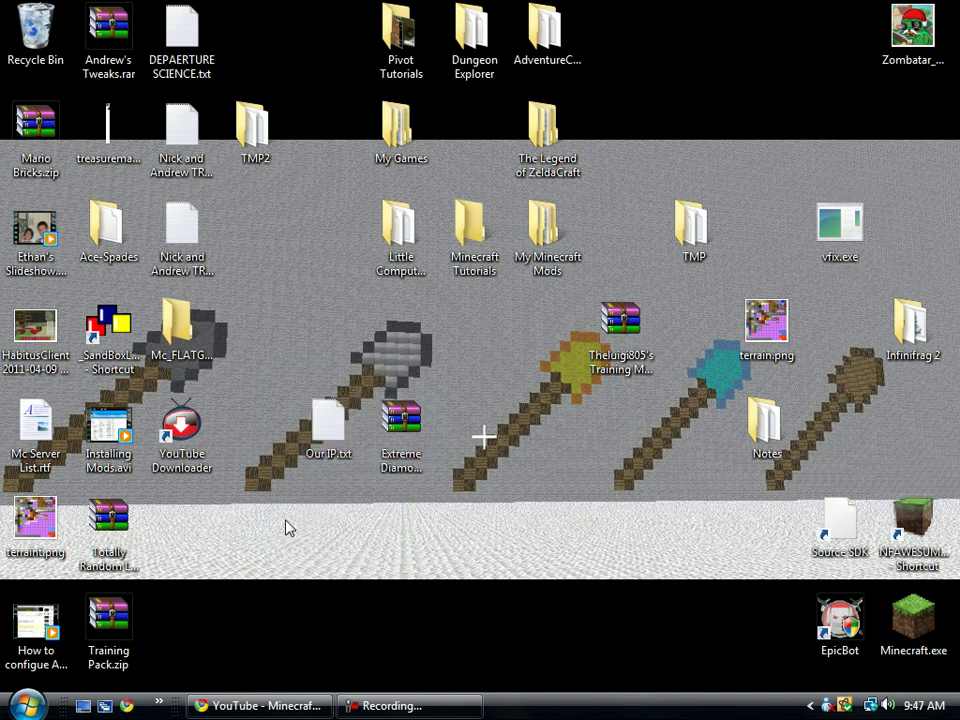